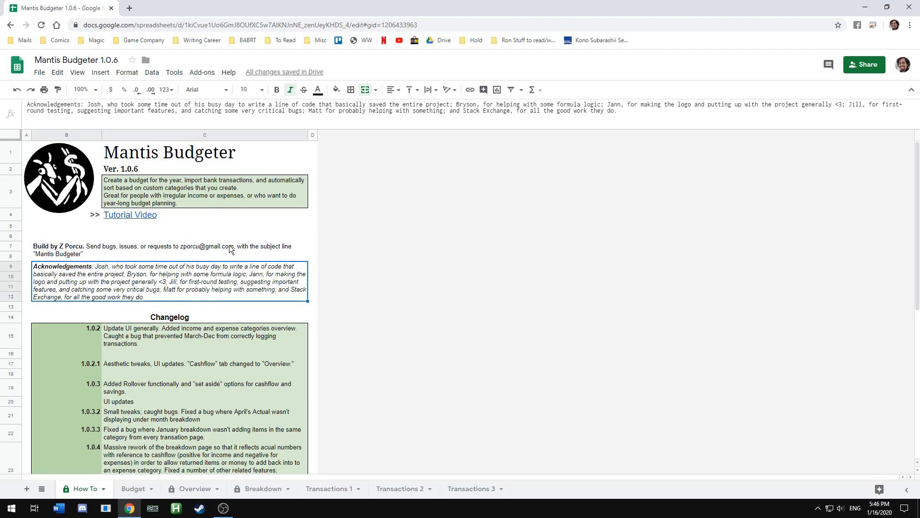
Open the Budget sheet and examine the category names and the Income, Fixed Expenses and Variable Expenses headings
click(230, 236)
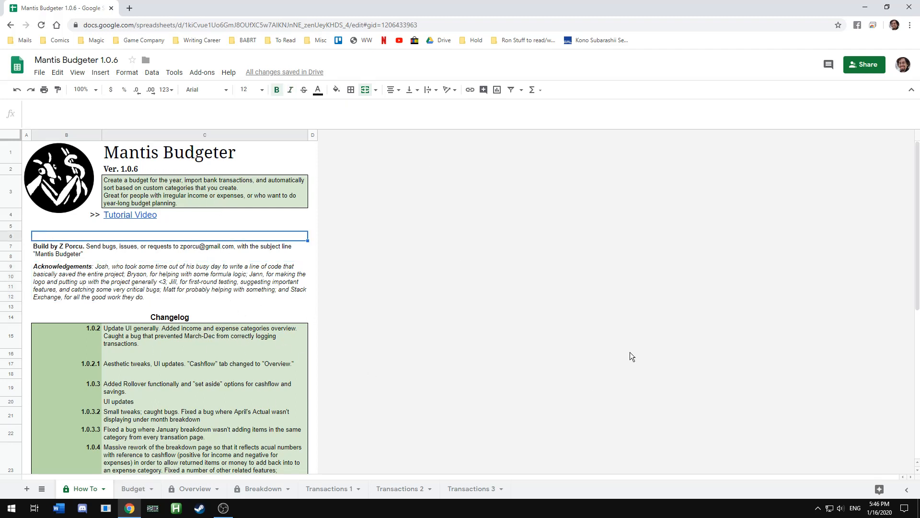
click(128, 489)
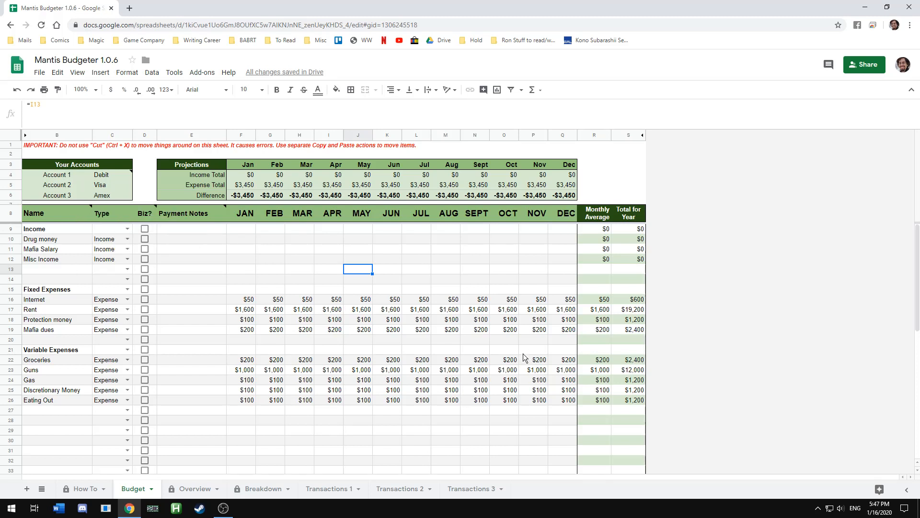
drag(48, 231, 44, 458)
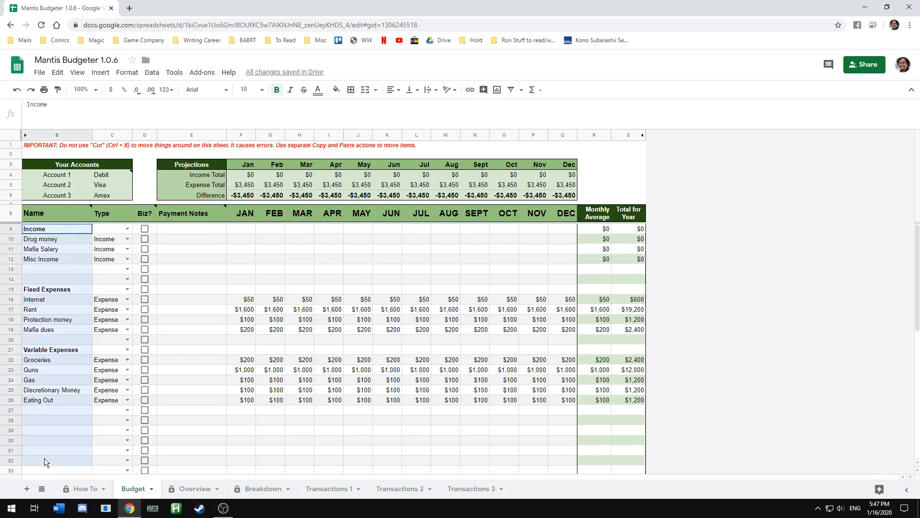
click(46, 229)
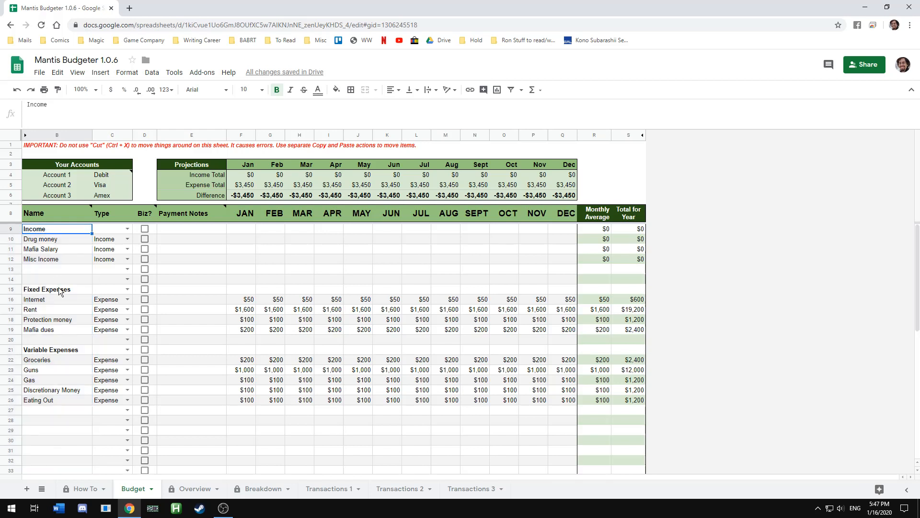
click(59, 290)
click(49, 227)
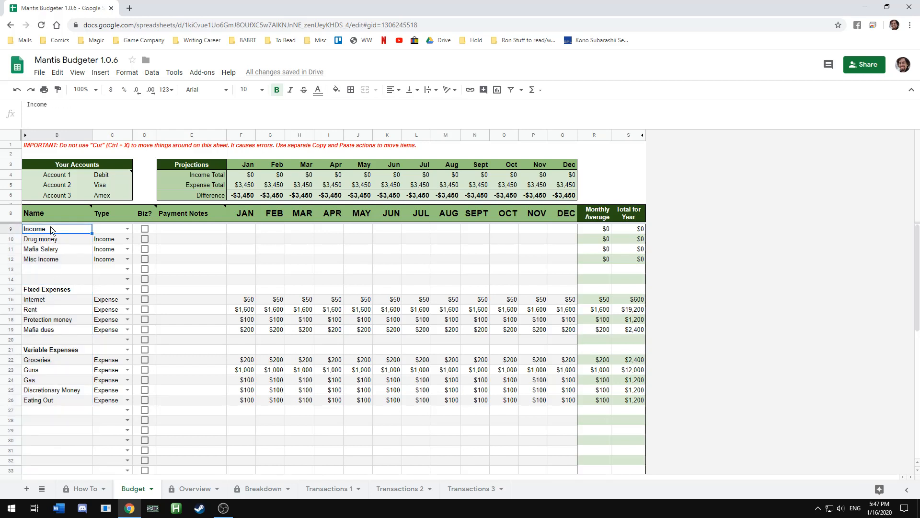
click(60, 291)
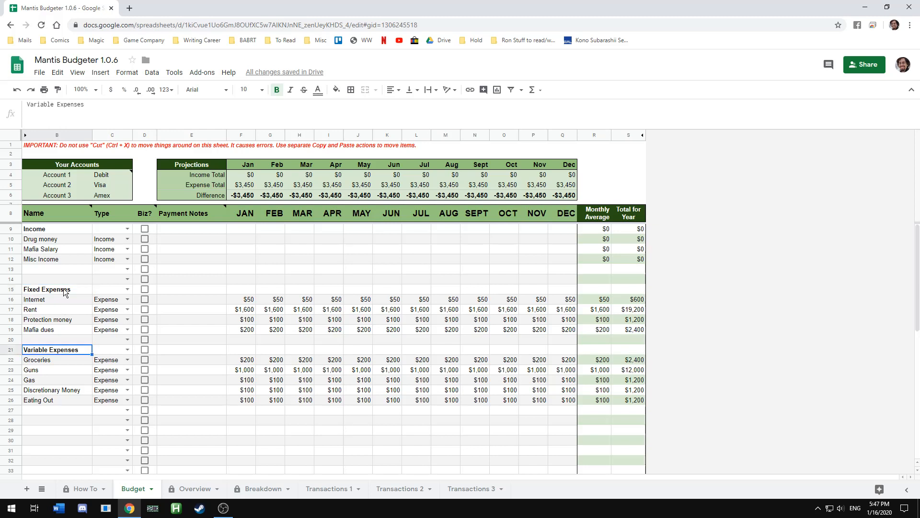
click(73, 350)
click(67, 291)
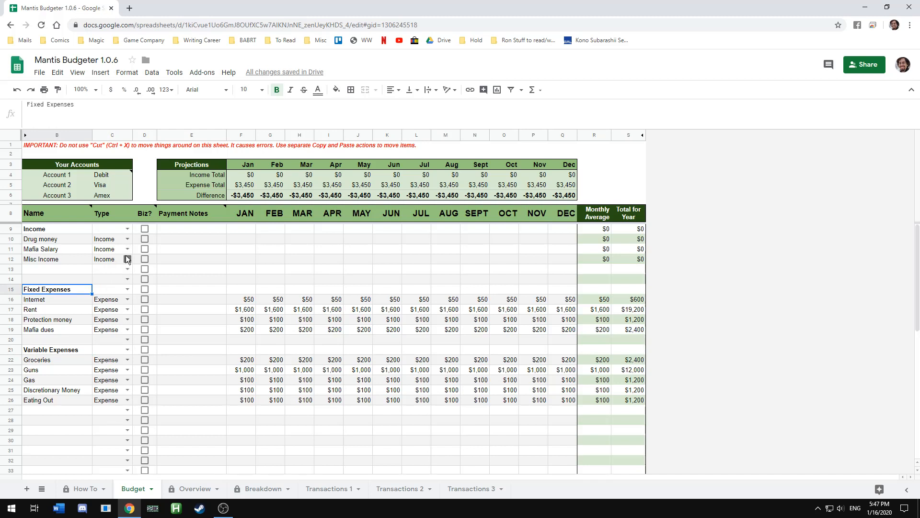
Examine the Type, Biz? checkbox and Payment Notes columns next to the budget categories
click(125, 252)
click(110, 262)
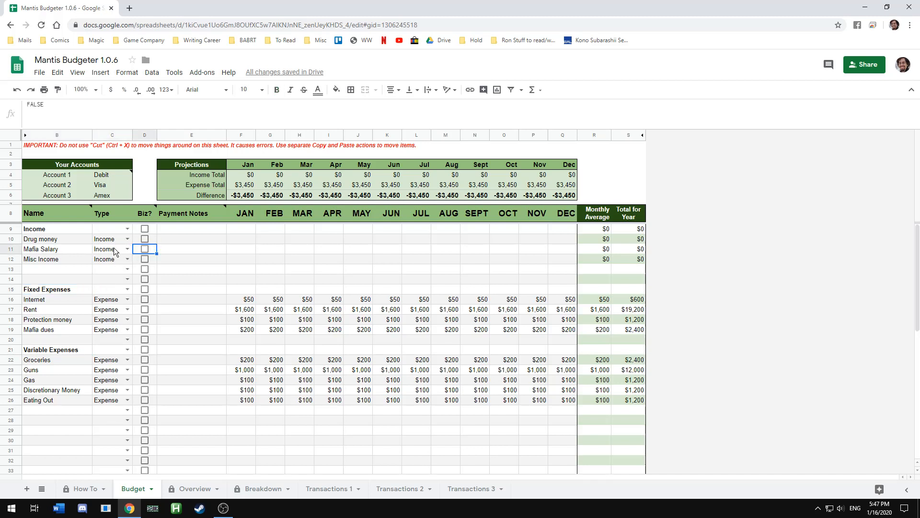
click(143, 247)
click(145, 250)
drag(193, 230, 196, 327)
click(192, 290)
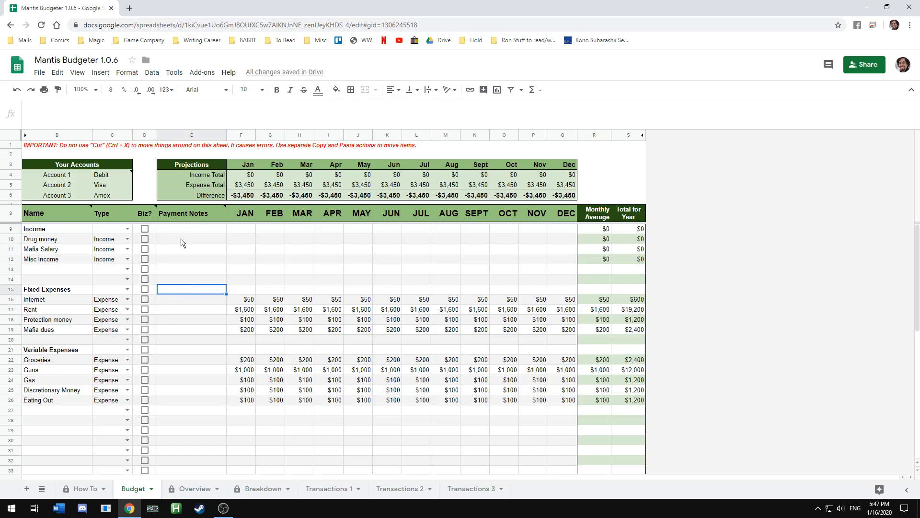
click(182, 330)
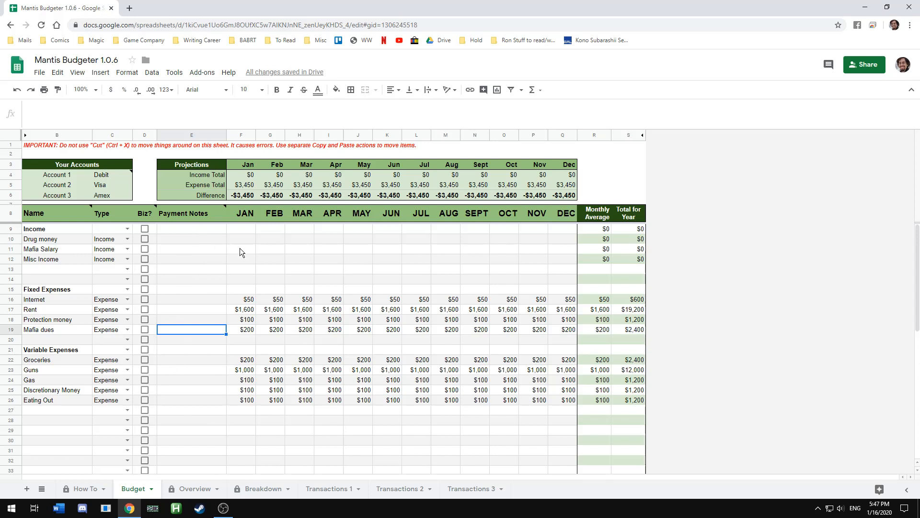
Set January's Drug money income to 1000, filling the rest of the year
drag(241, 237, 560, 400)
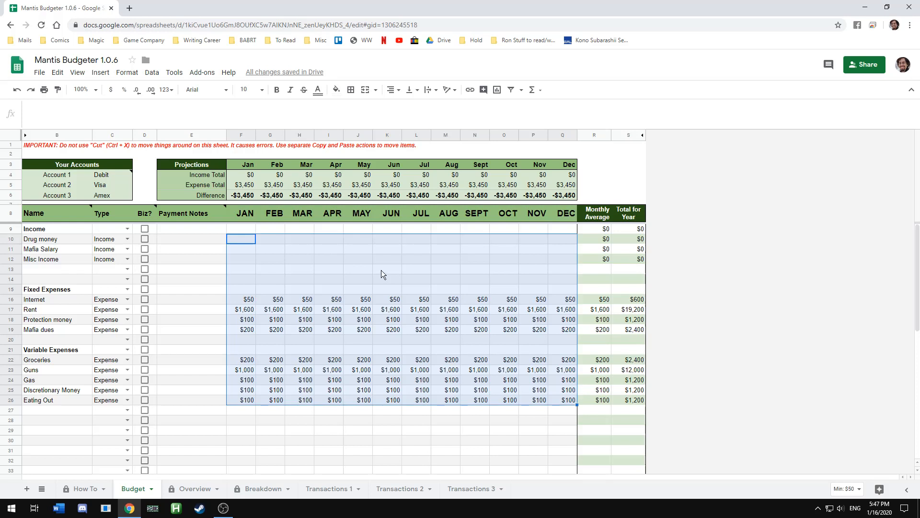
click(240, 238)
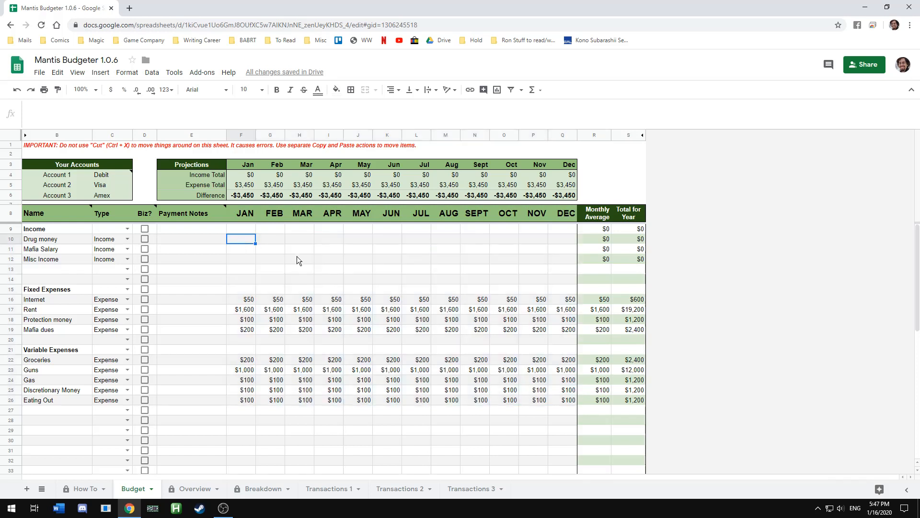
text(1000)
key(Return)
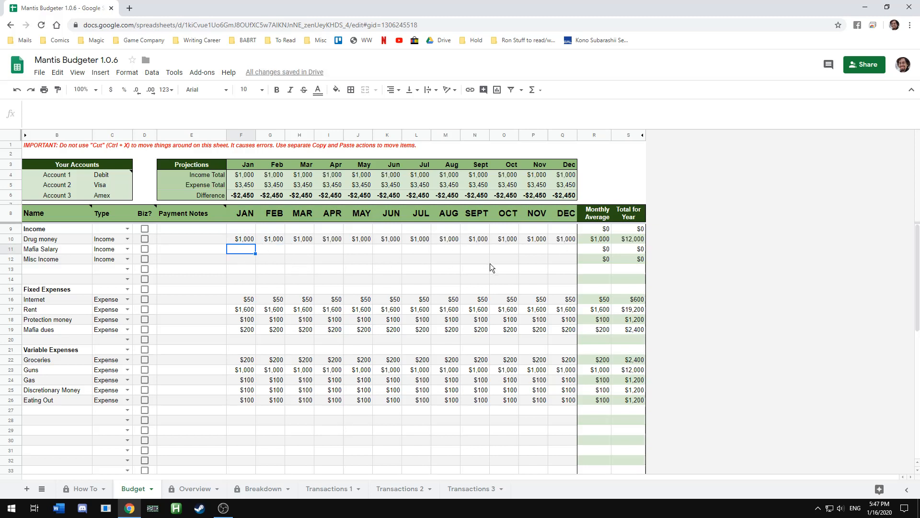
Set January's Mafia Salary to 2000 and Misc Income to 575
text(2000)
key(Return)
text(575)
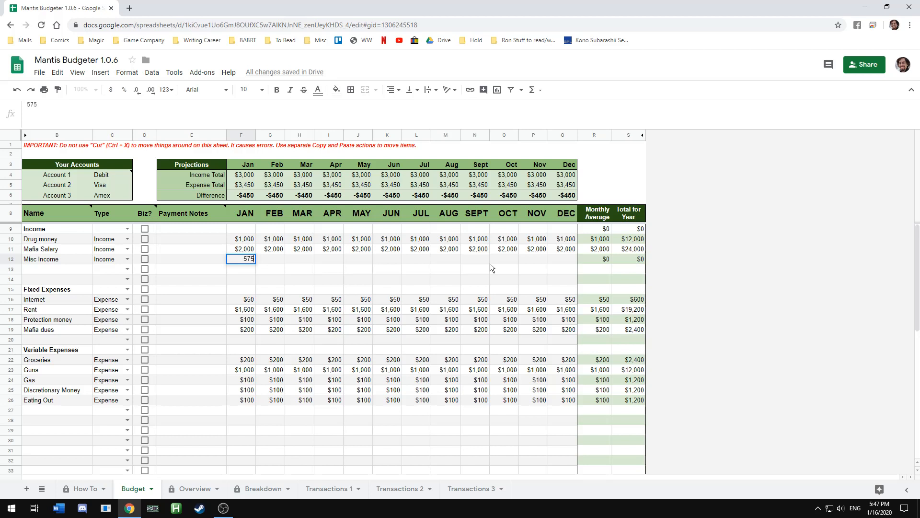
key(Return)
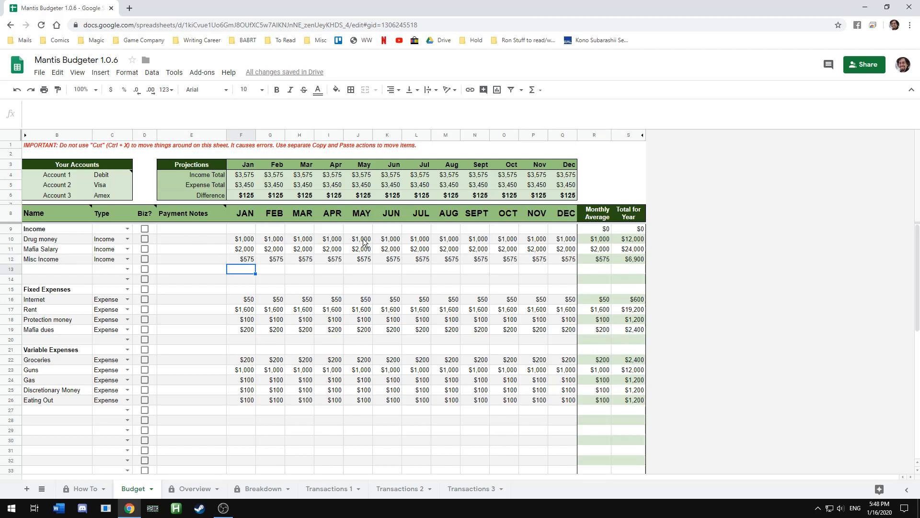
Change Drug money to 500 starting in June, 1200 starting in August, and 1400 starting in October
click(394, 243)
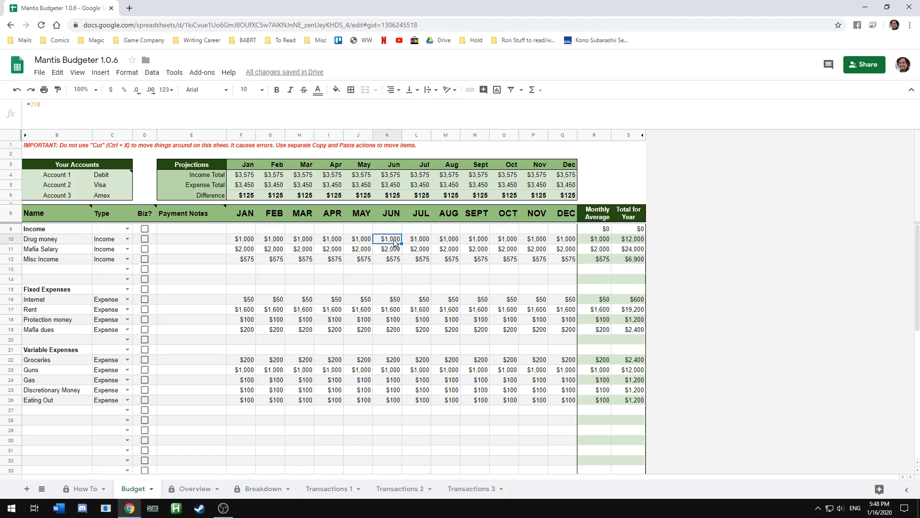
text(500)
key(Tab)
click(456, 243)
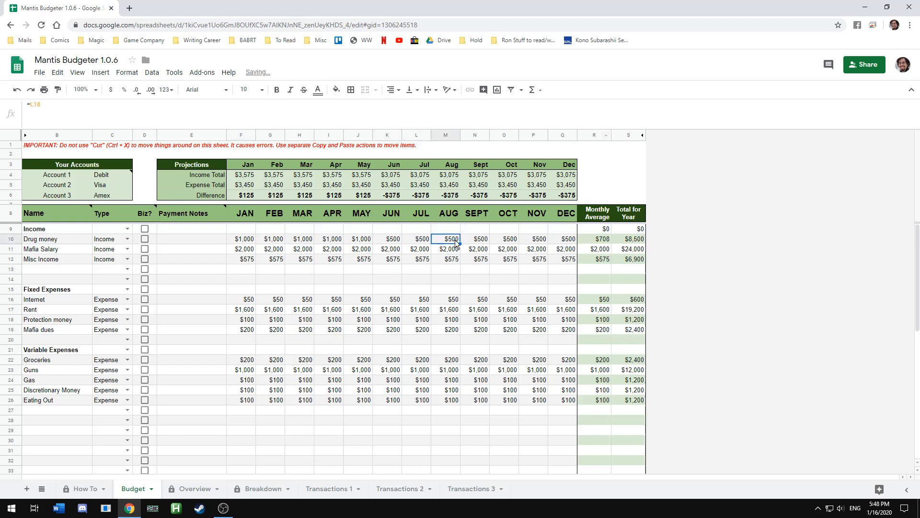
text(1200)
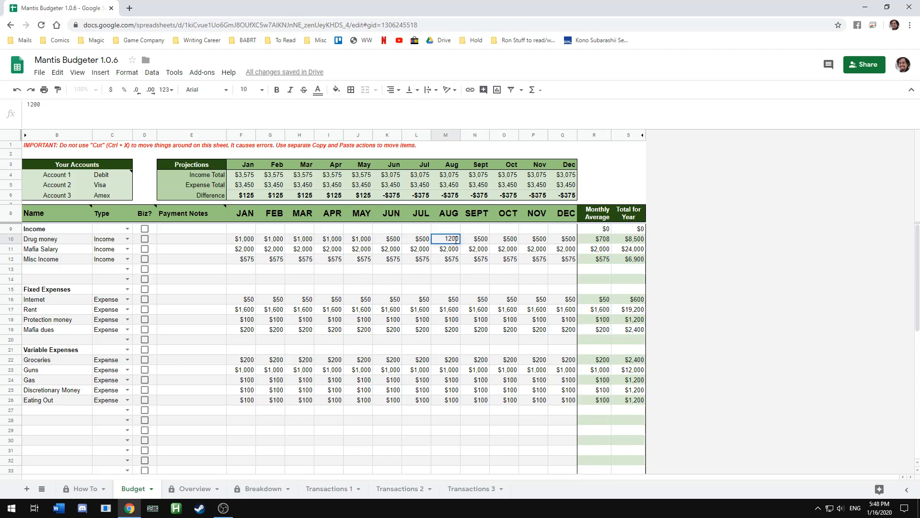
key(Tab)
key(Tab)
text(1400)
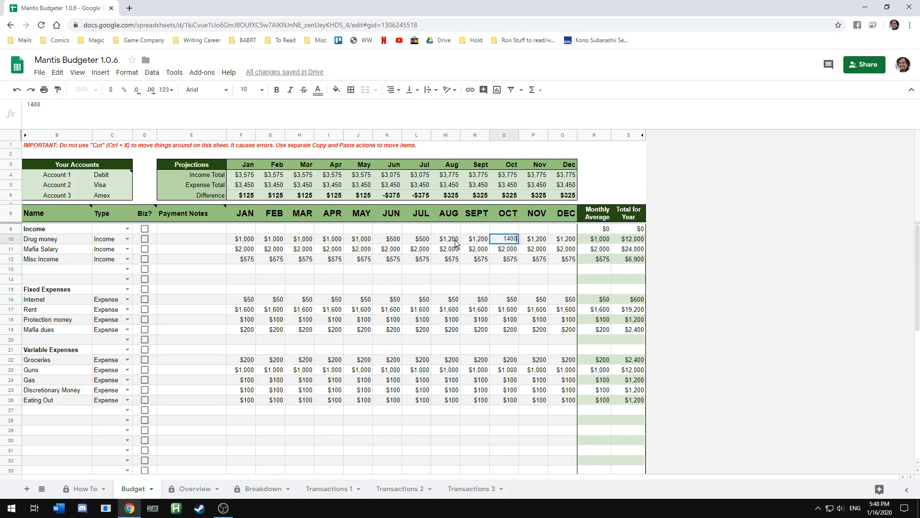
key(Tab)
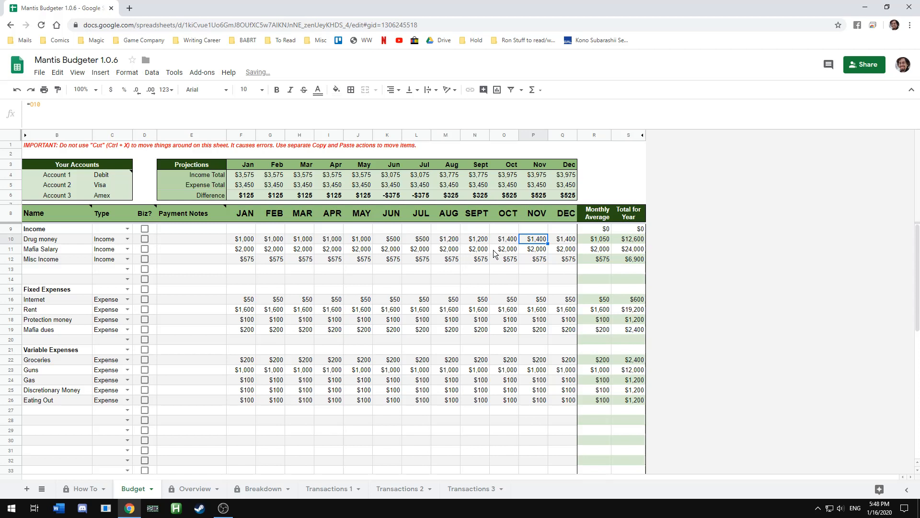
Set December's Mafia Salary to 5000
click(563, 250)
text(5,00)
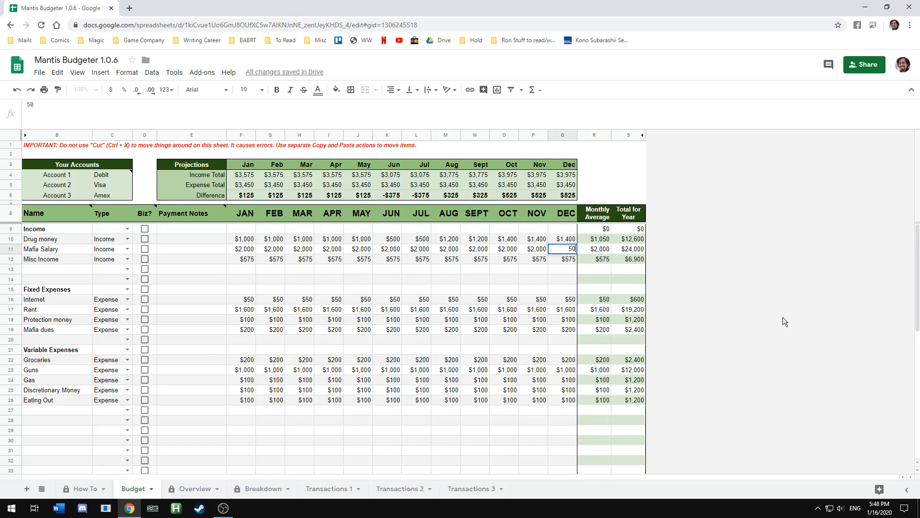
text(00)
key(Return)
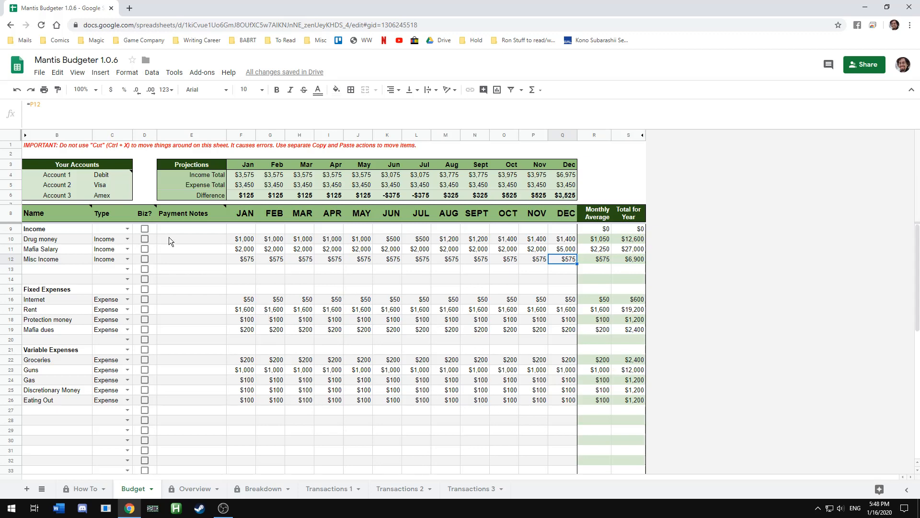
Examine the monthly Difference row of the projections table
scroll(350, 470, down, 2)
scroll(377, 454, up, 2)
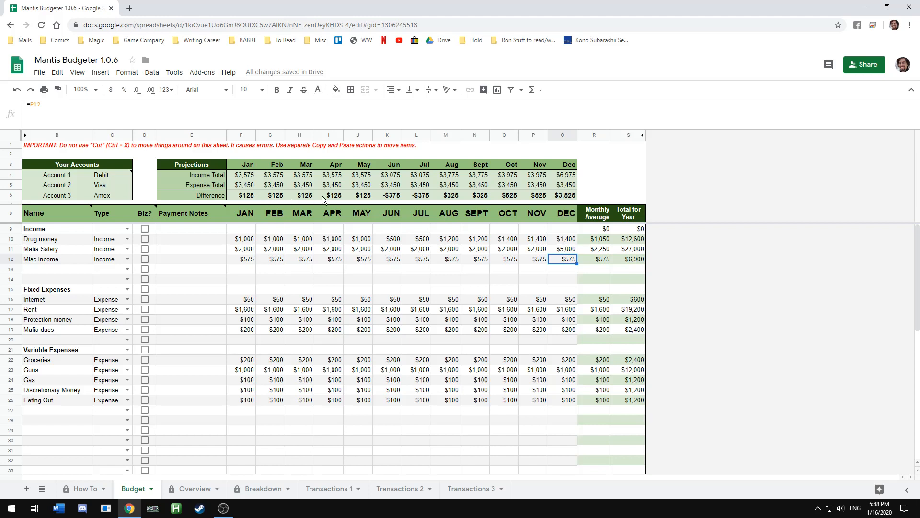
click(396, 195)
click(424, 196)
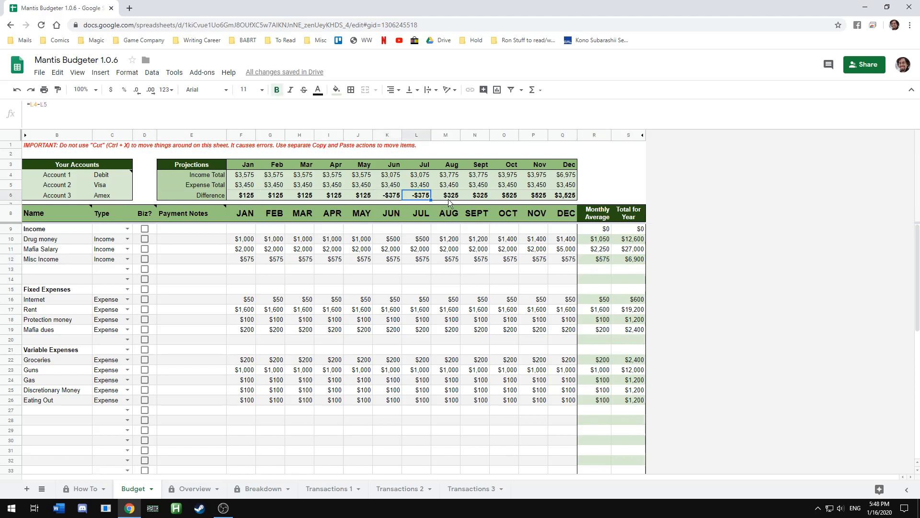
click(561, 196)
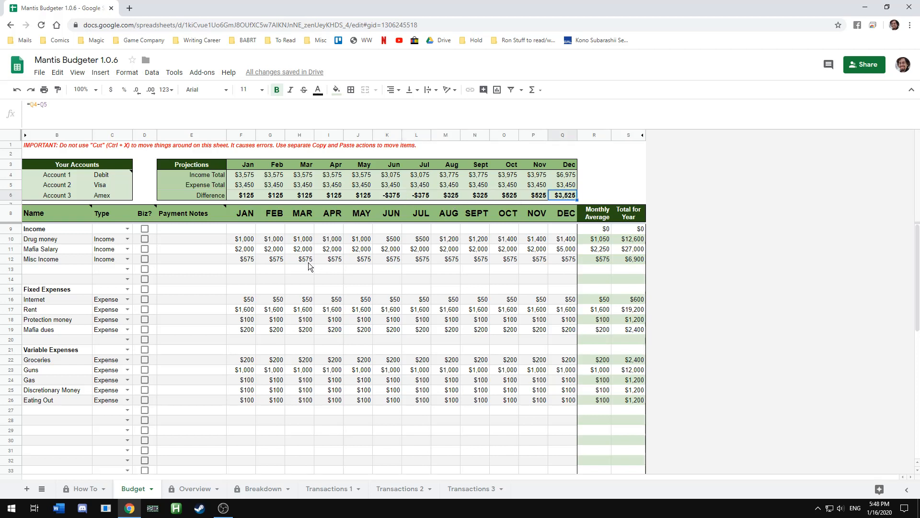
Set January's Mafia Salary to 0 and February's Mafia Salary to 2000
click(247, 250)
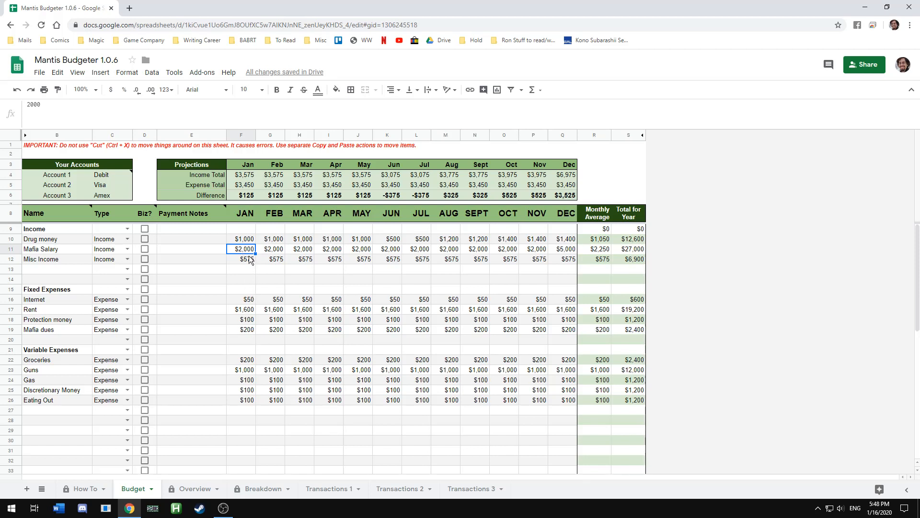
text(0)
key(Return)
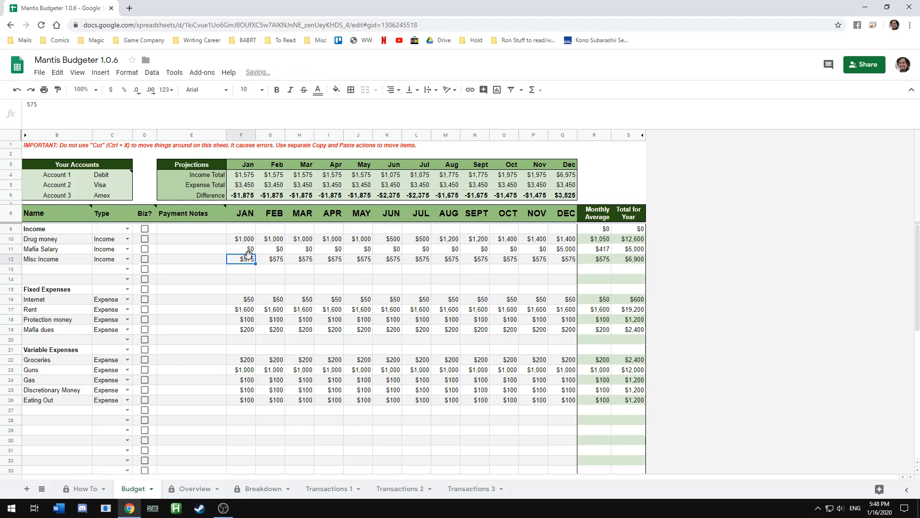
click(277, 246)
text(2000)
key(Return)
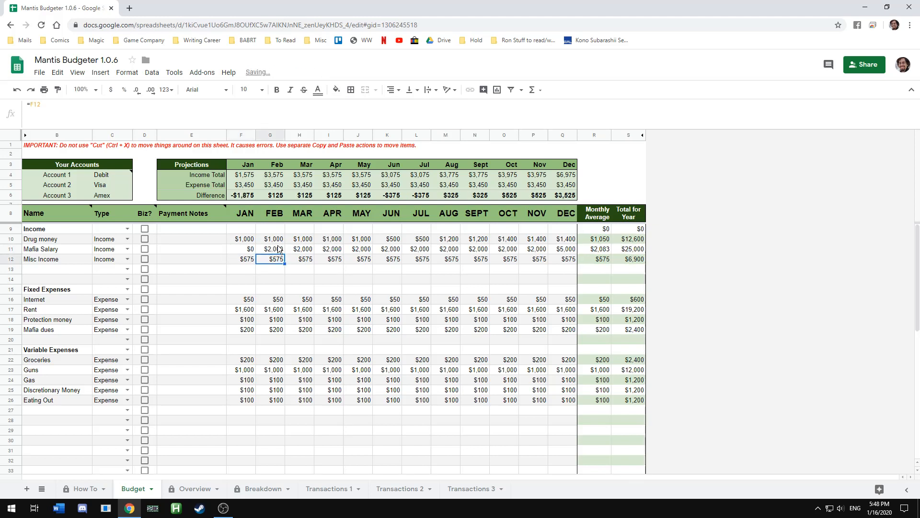
Review the projected income, expense and difference totals across the months
click(249, 196)
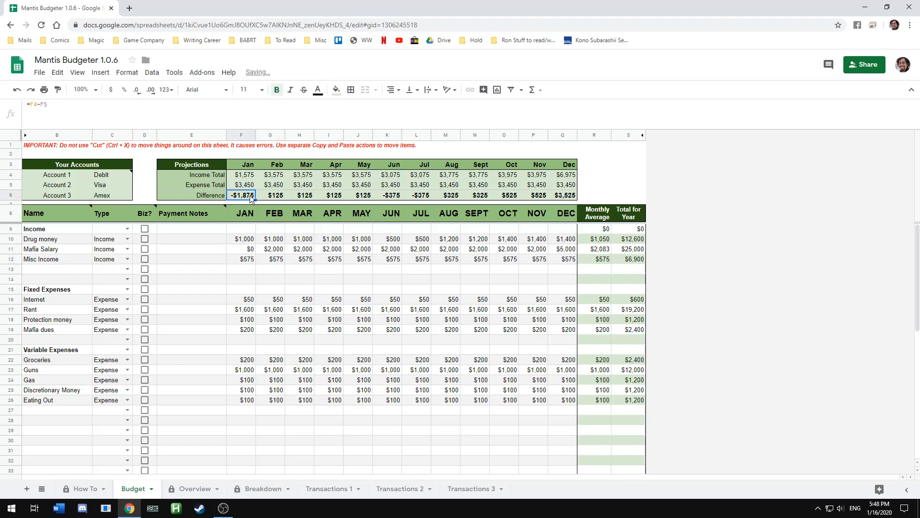
click(280, 196)
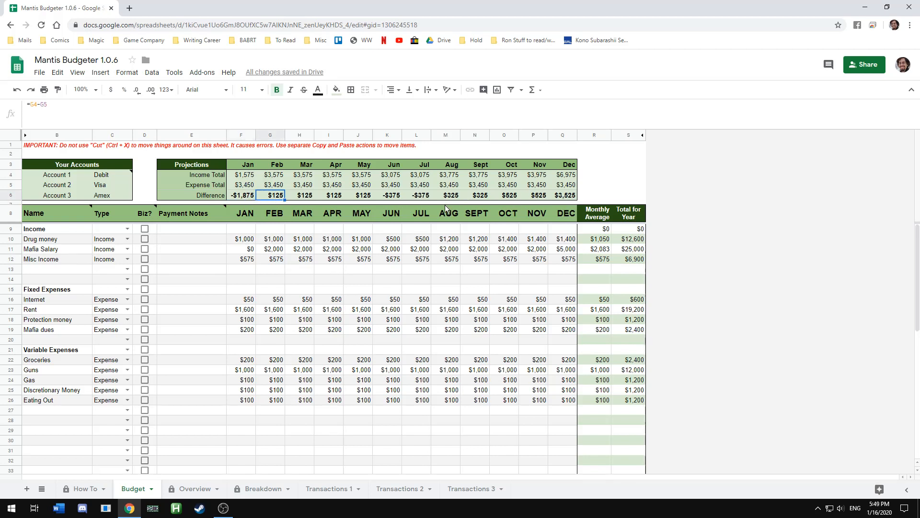
click(304, 297)
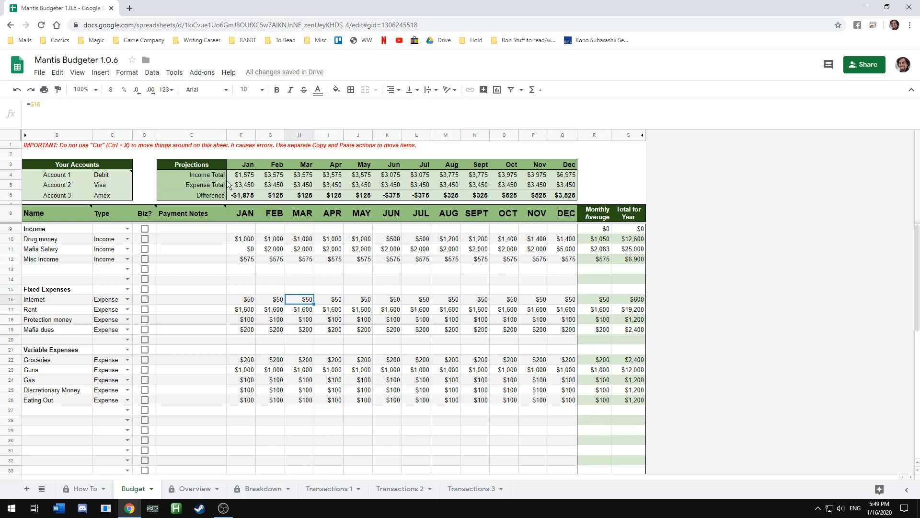
drag(204, 167, 564, 193)
click(563, 193)
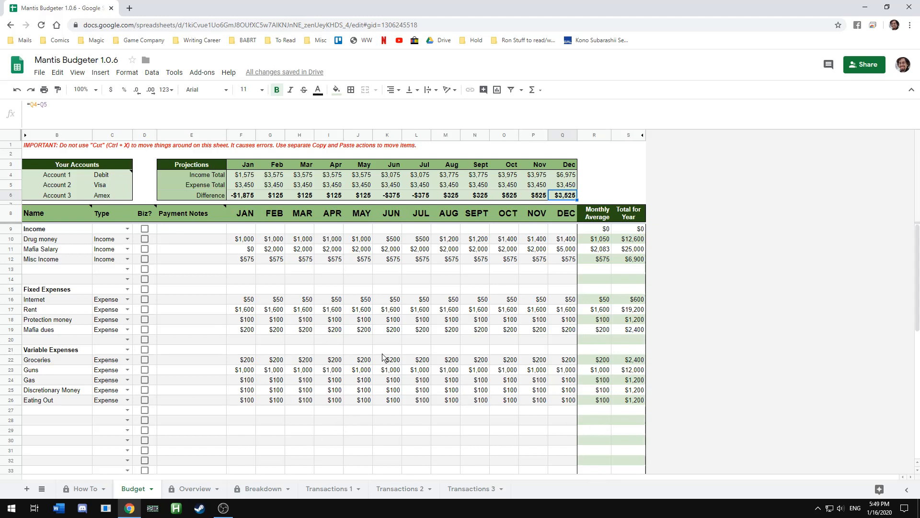
scroll(457, 445, down, 2)
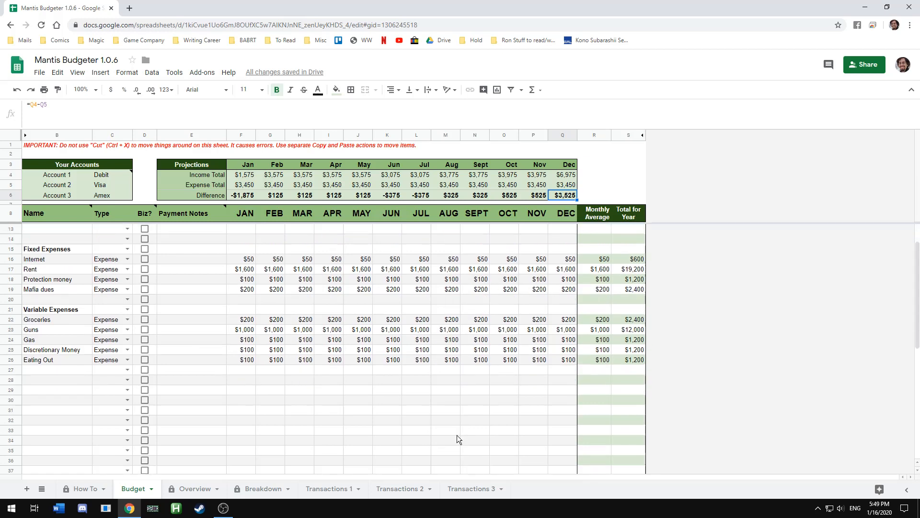
scroll(460, 431, up, 2)
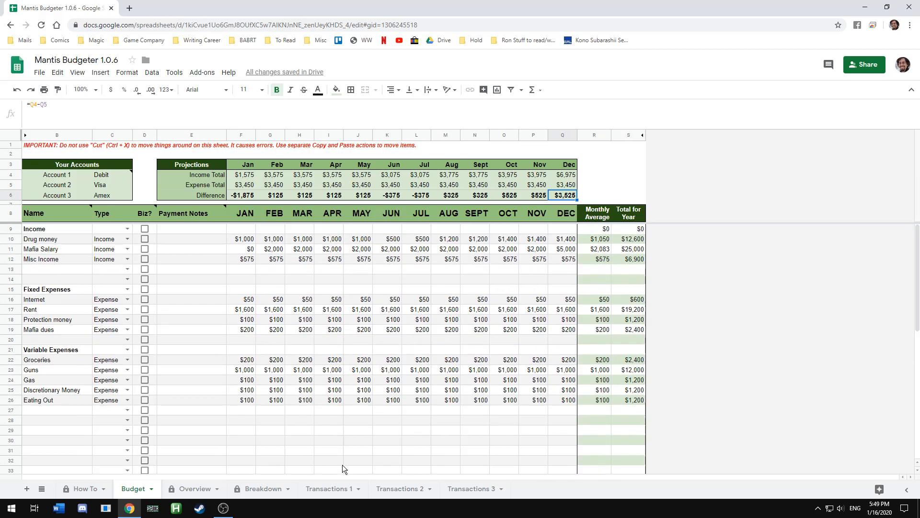
Open the Transactions 1 sheet and select its title cell
click(348, 485)
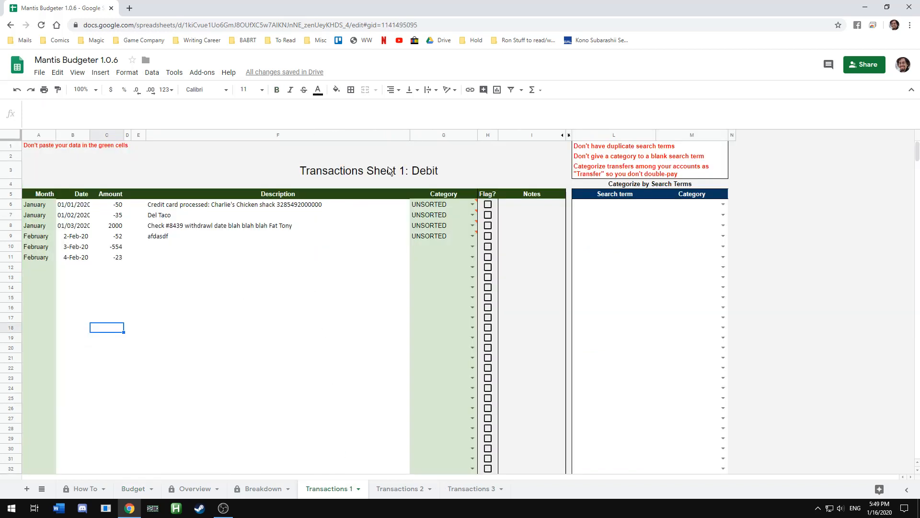
click(437, 169)
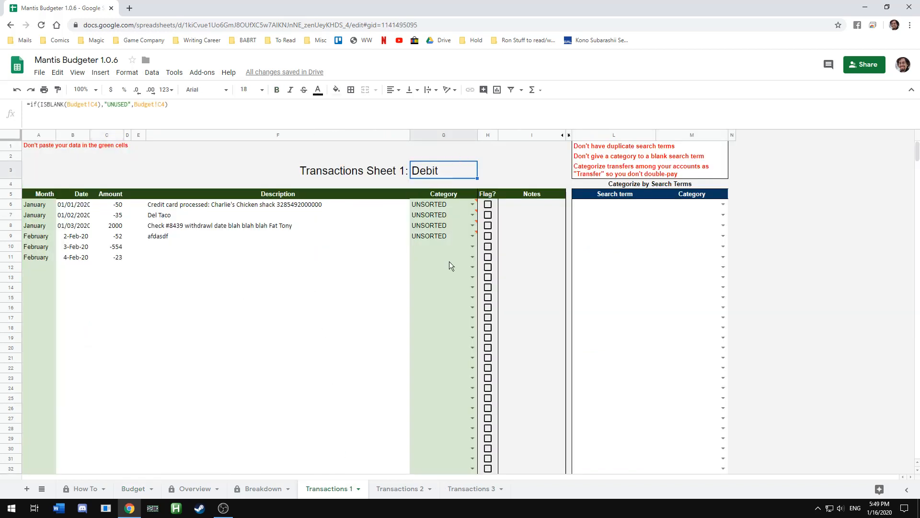
Compare the transaction sheet titles with the account names listed on the Budget sheet
click(408, 489)
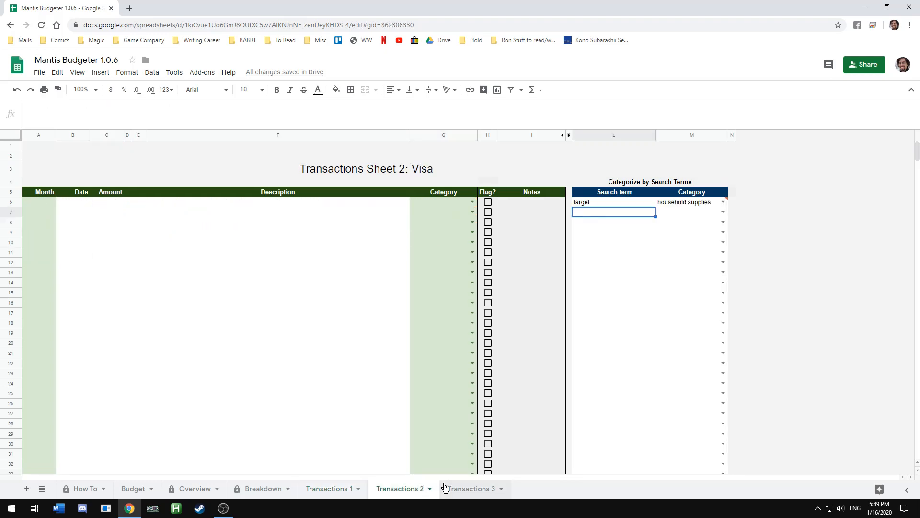
click(134, 487)
drag(108, 176, 118, 194)
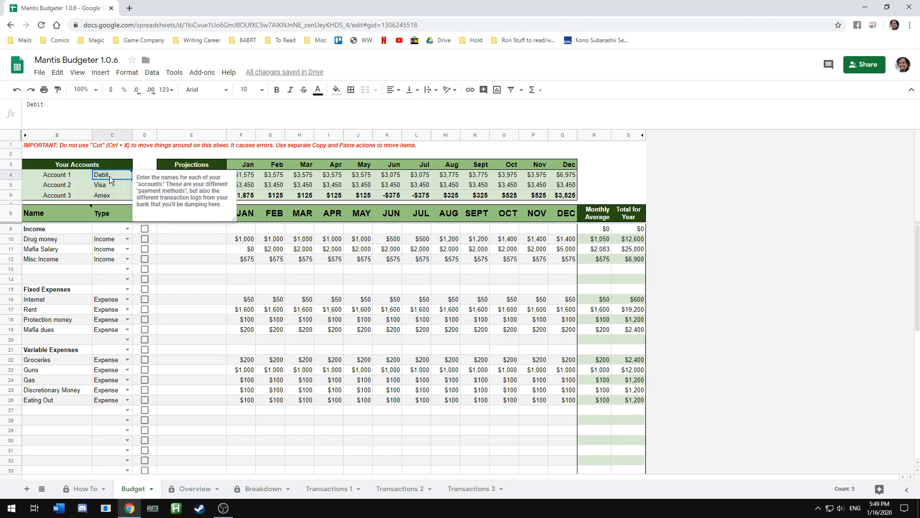
click(112, 184)
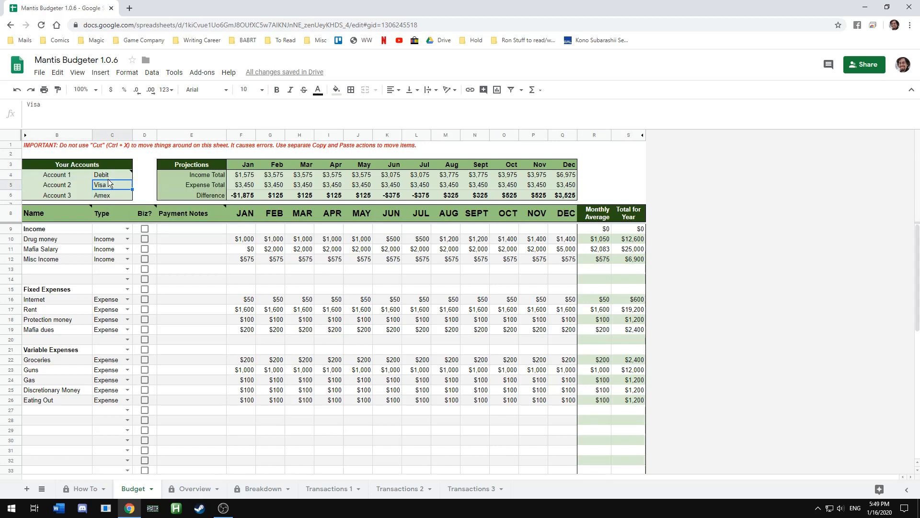
click(110, 196)
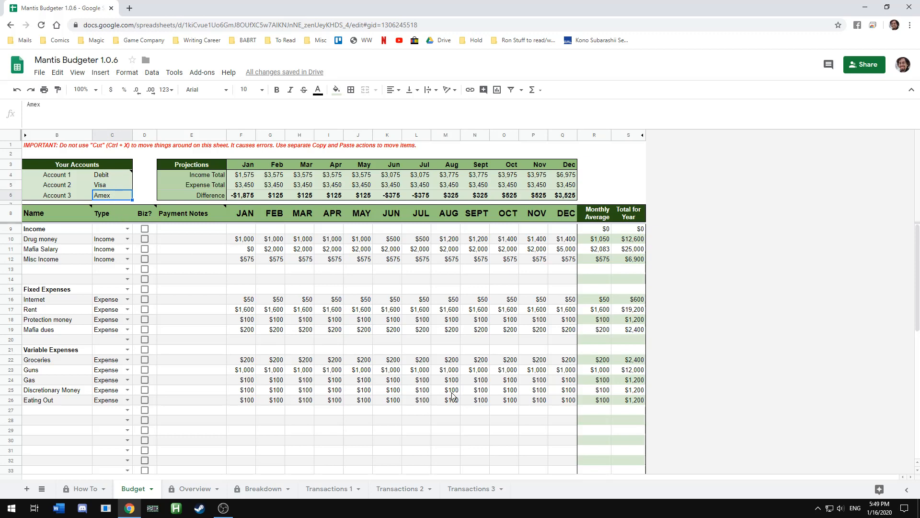
click(331, 488)
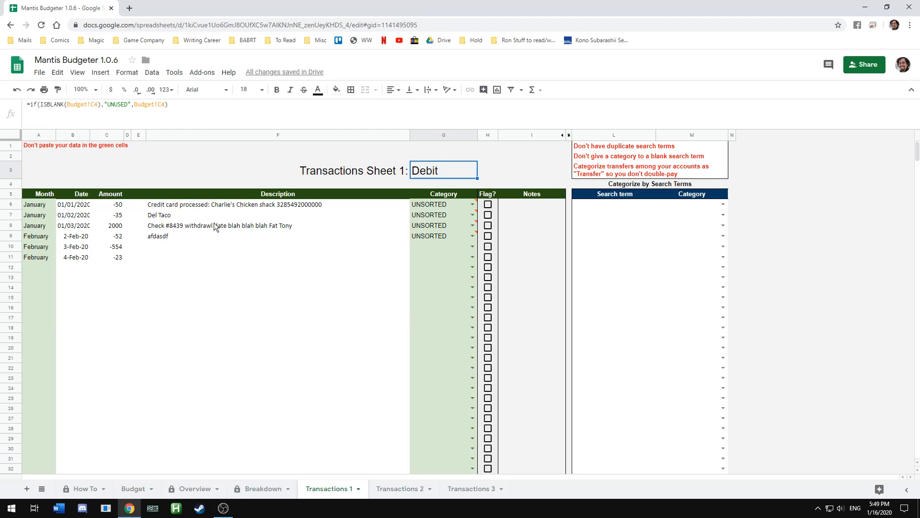
Highlight the transaction data area on Transactions 1 and review the Budget and Breakdown sheets
drag(78, 206, 301, 440)
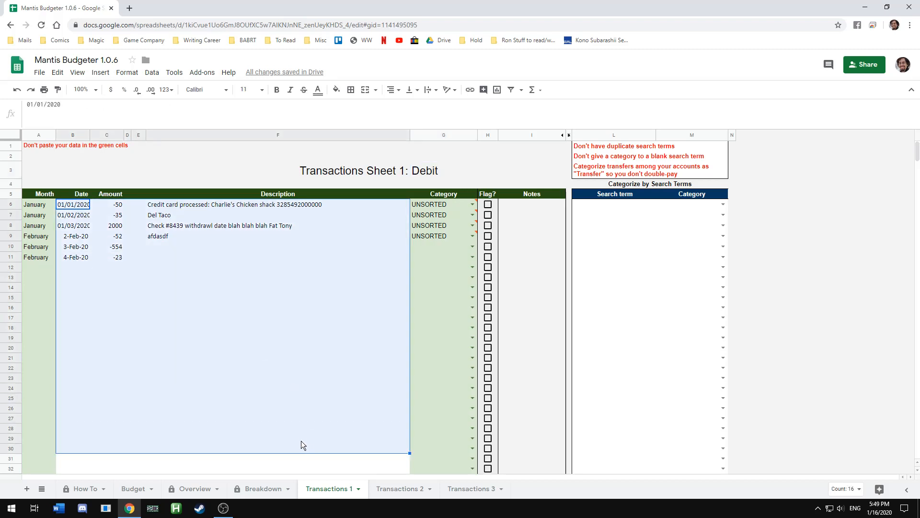
click(372, 218)
click(128, 488)
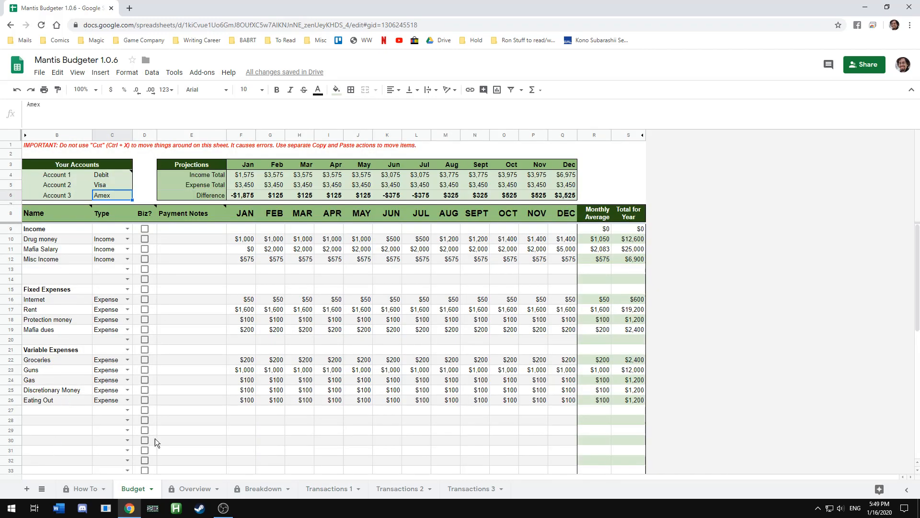
click(248, 487)
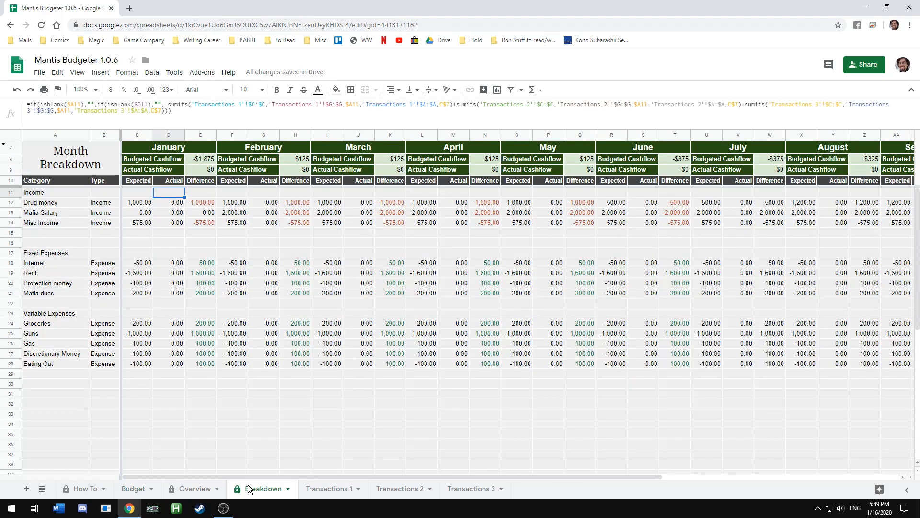
click(331, 489)
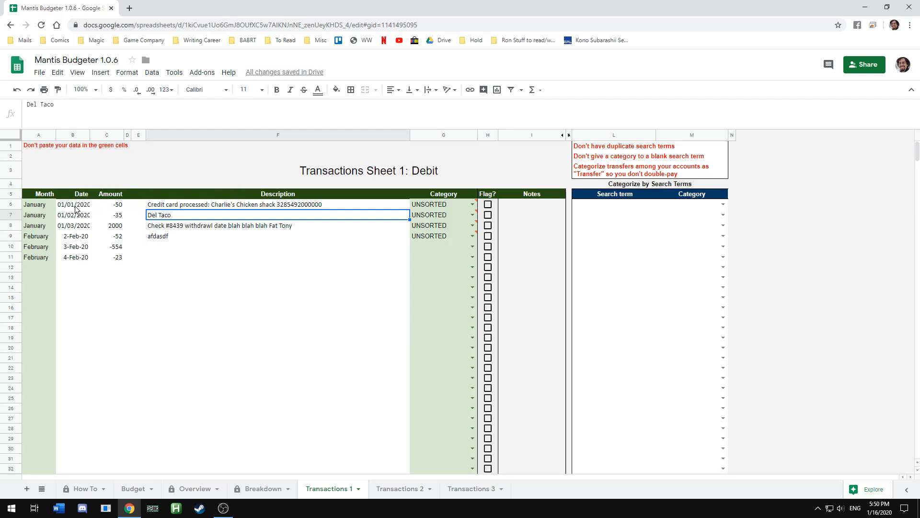
Examine the transaction entry area and Description column of the Transactions 1 sheet
drag(84, 206, 354, 469)
scroll(338, 205, up, 3)
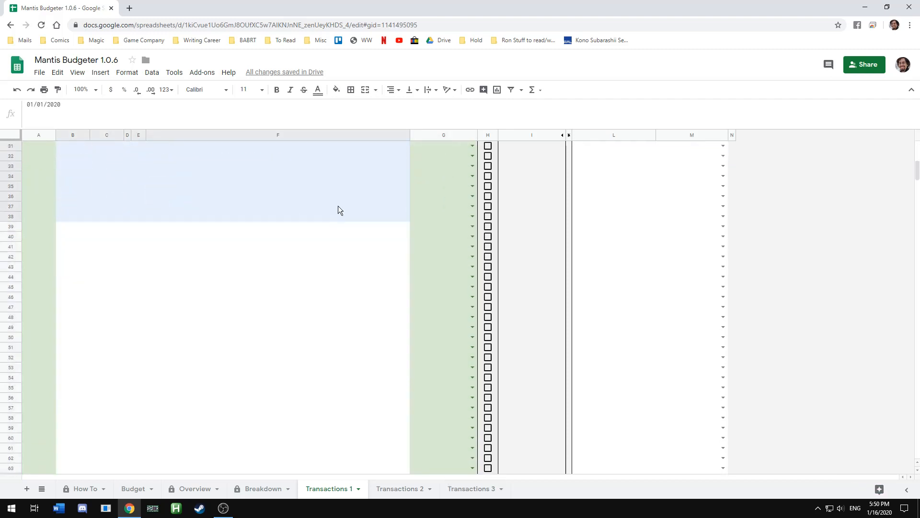
scroll(360, 234, up, 1)
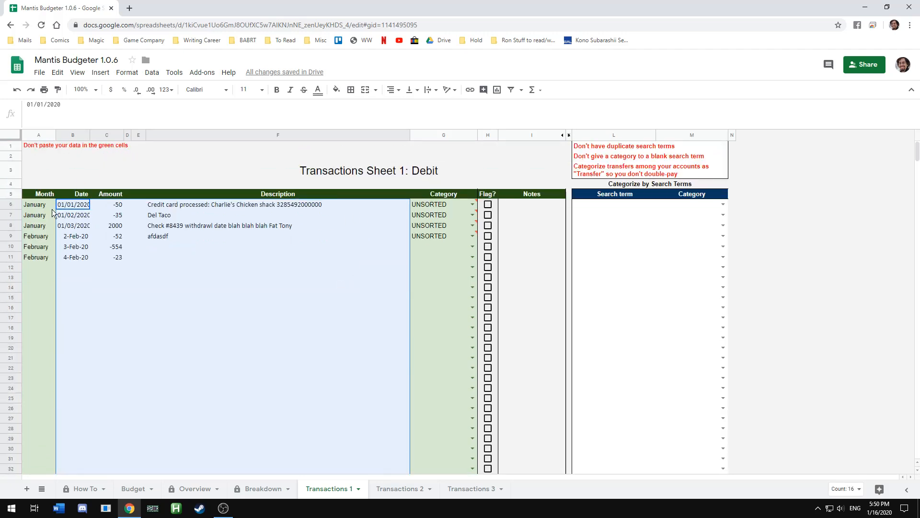
click(38, 246)
click(263, 267)
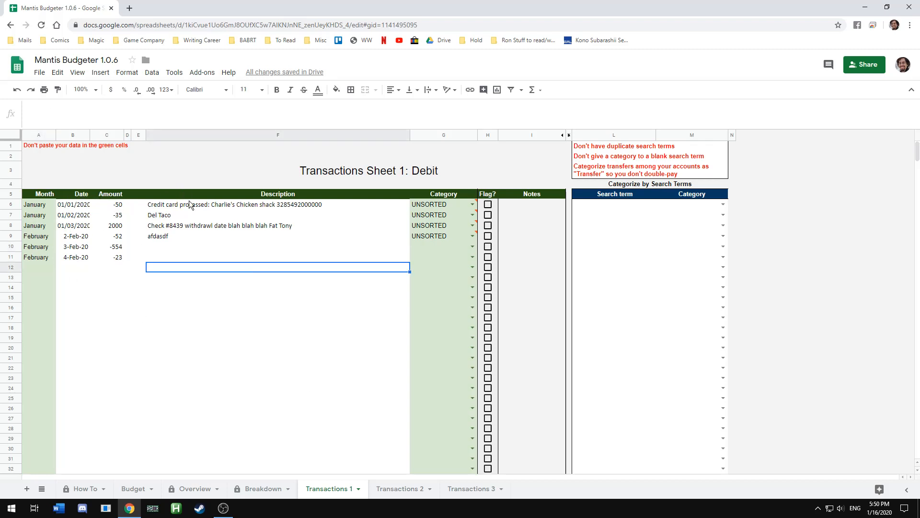
drag(192, 205, 201, 317)
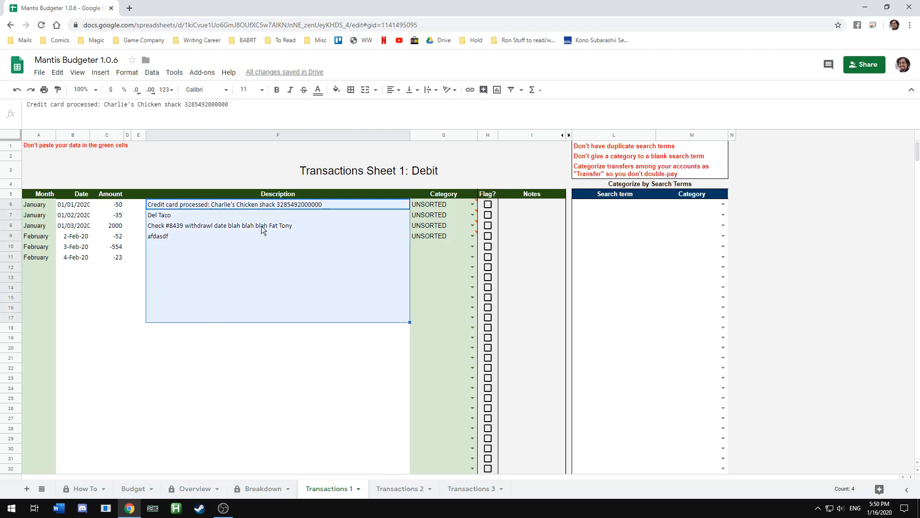
click(241, 249)
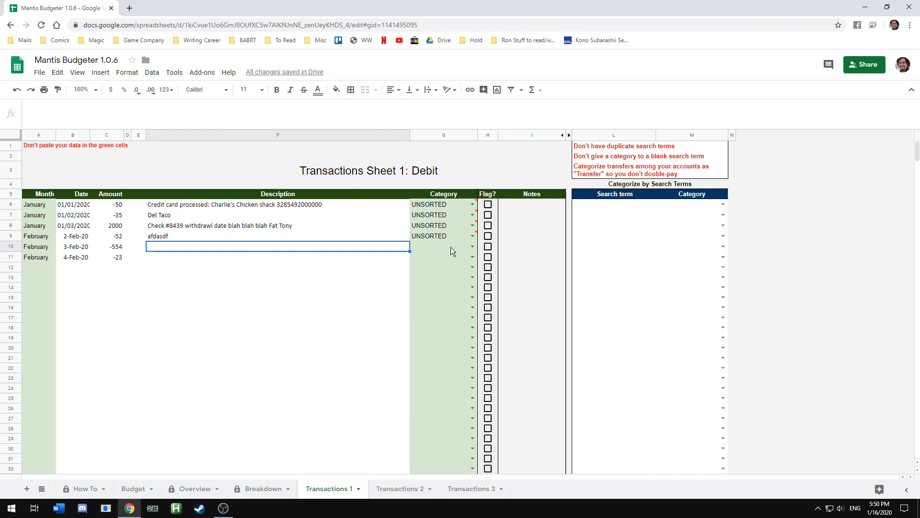
Add the search term Chicken Shack with the category Eating Out
click(615, 202)
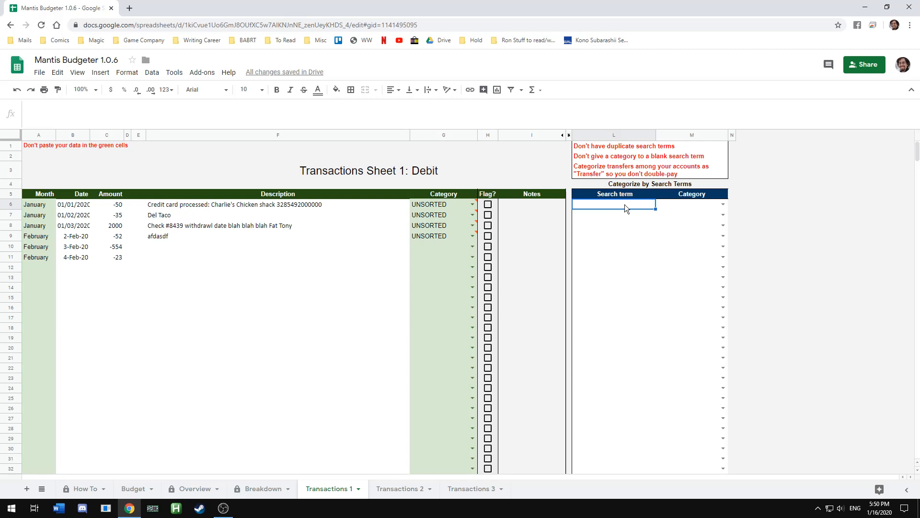
text(Chicken C)
text(h)
key(BackSpace)
key(BackSpace)
text(Shack)
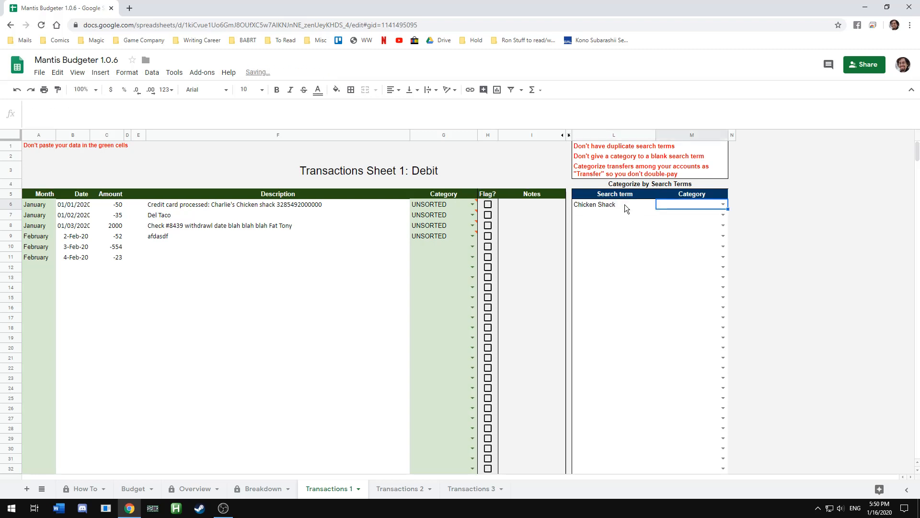
key(Tab)
text(Eating)
key(Return)
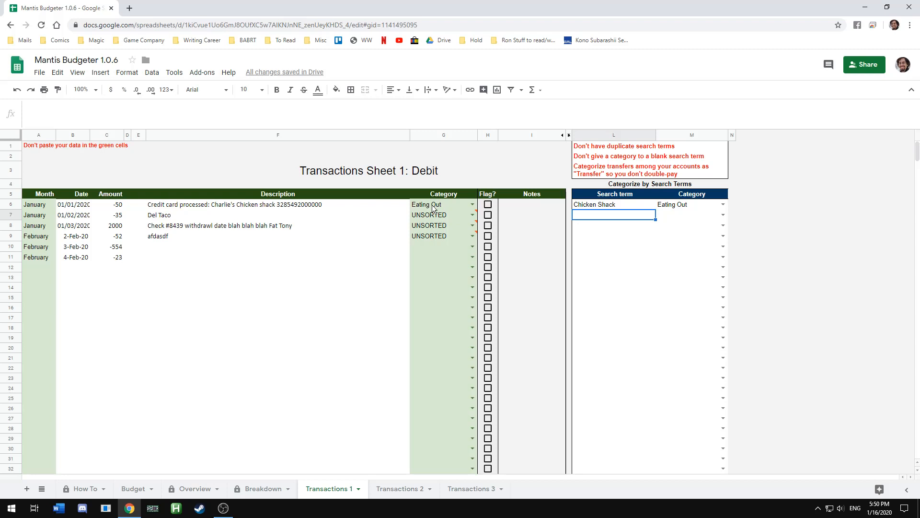
Enter the description 'alsdkjflsd03228542 Charl Chicken SHack' for the 4-Feb-20 transaction and check its category
click(158, 259)
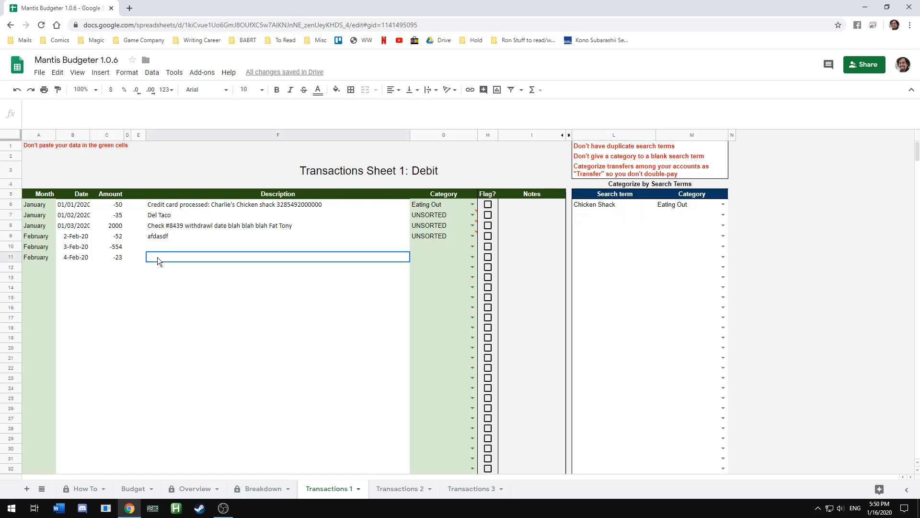
text(alsdkjflsd0)
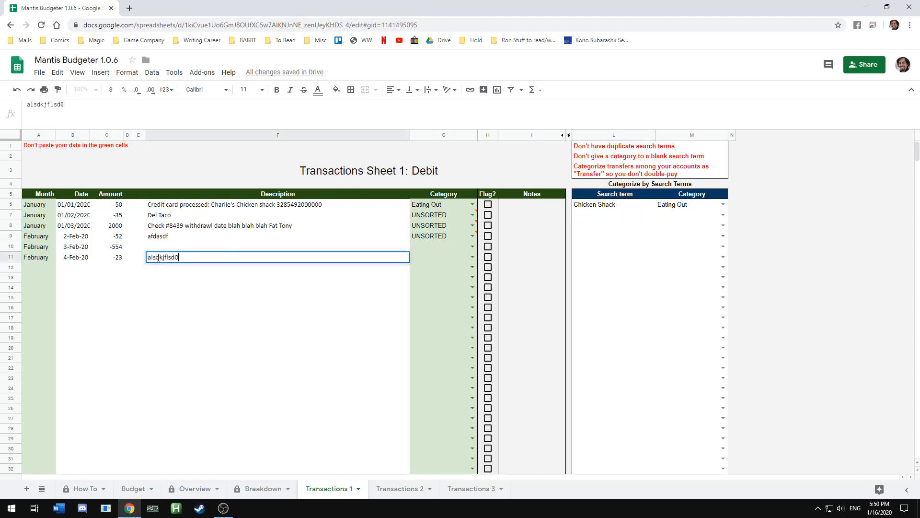
text(3228542 Charl Chick)
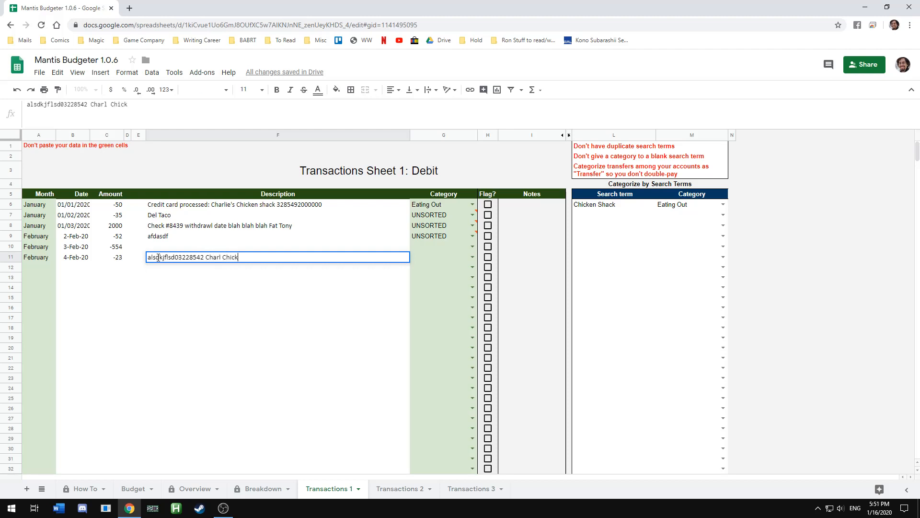
text(en SHack)
key(Return)
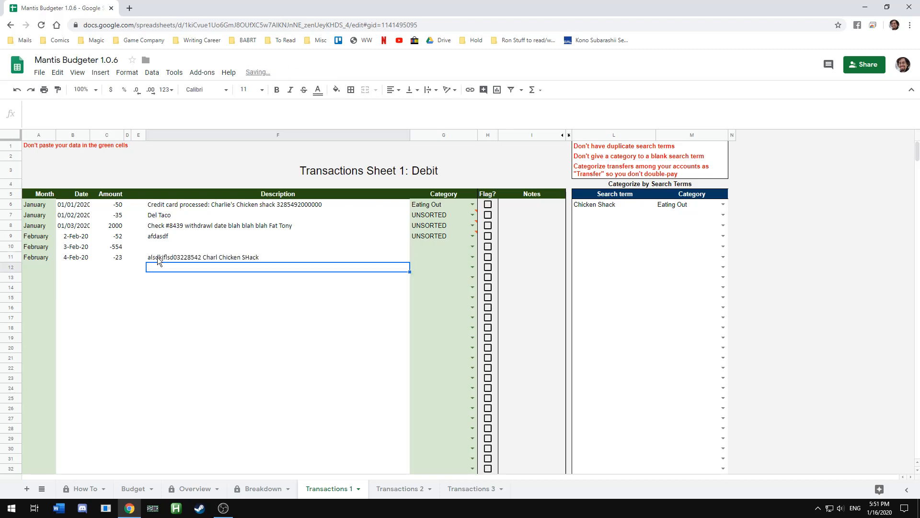
click(468, 261)
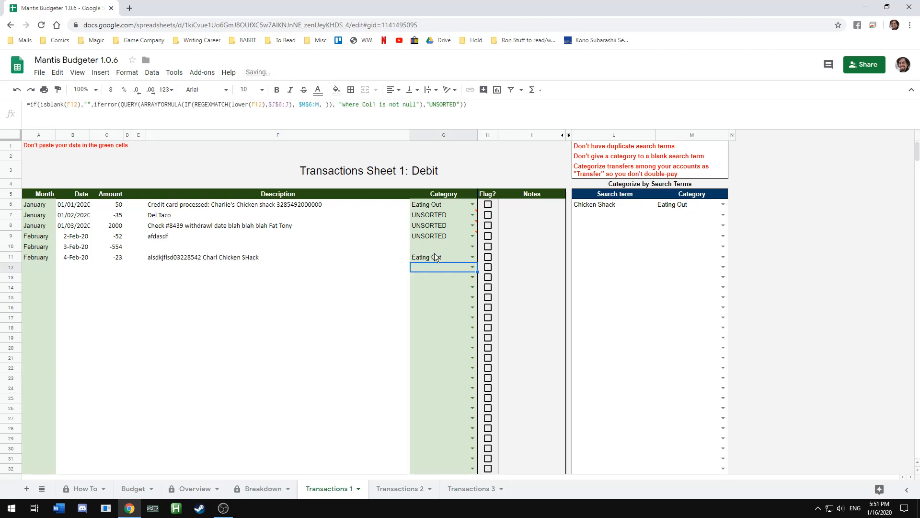
Add the search term Del Taco with the category Eating Out
drag(608, 204, 682, 205)
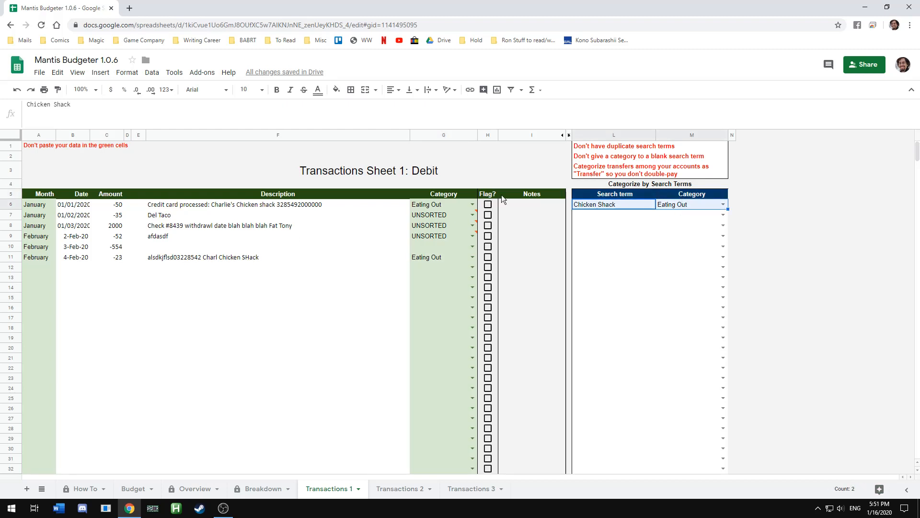
click(607, 213)
text(Del Taco)
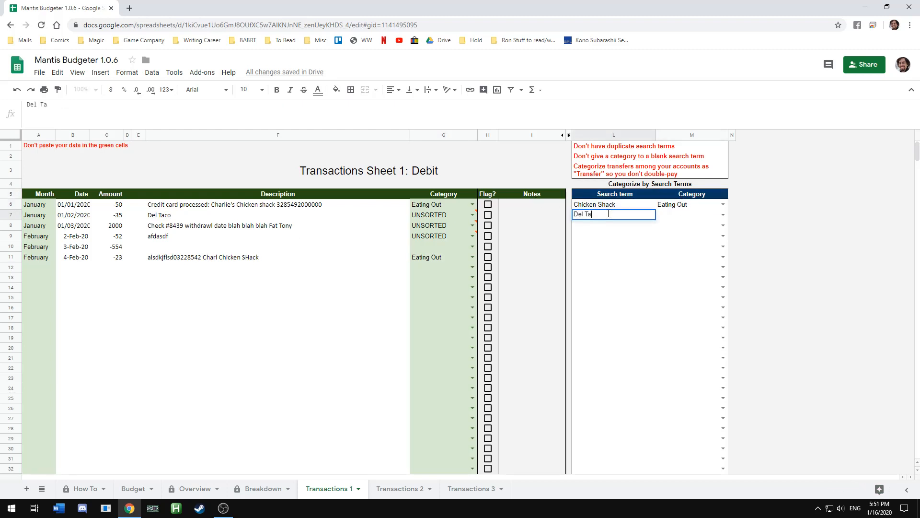
key(Tab)
text(Eat)
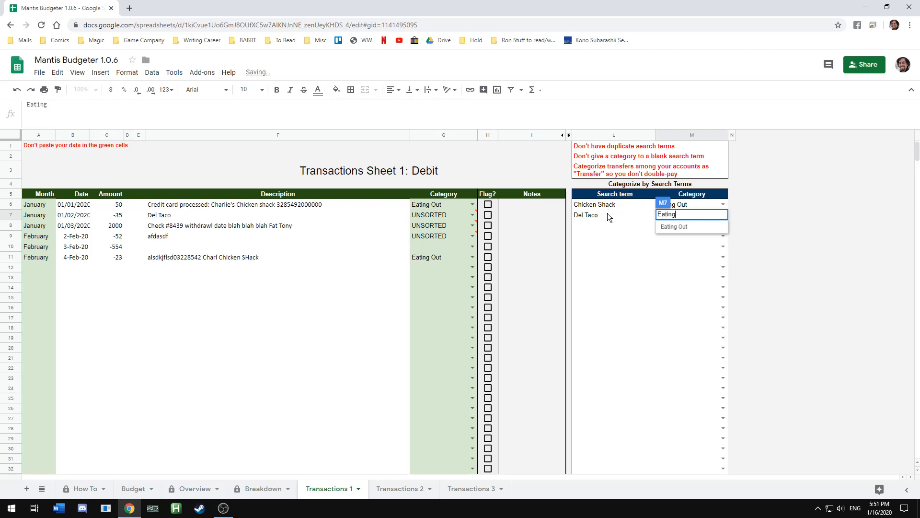
key(Return)
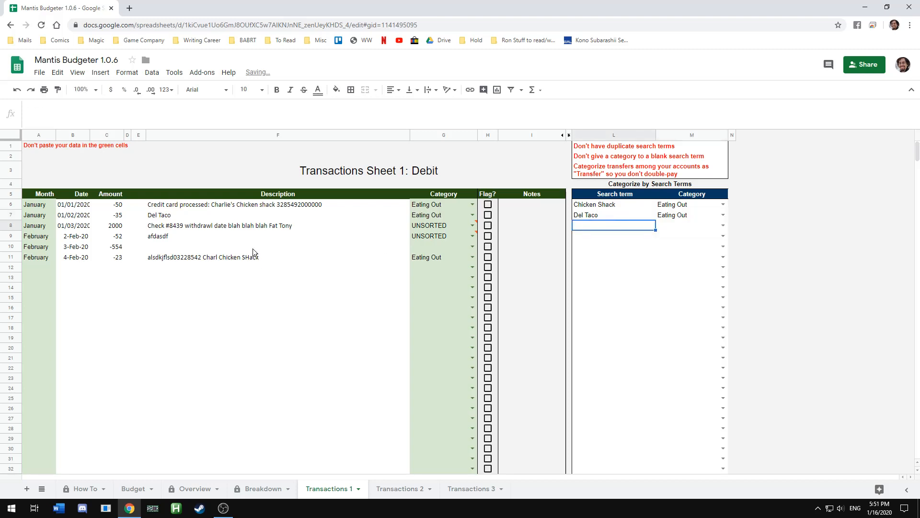
Add the search term Fat Tony with the category Mafia Salary
click(284, 225)
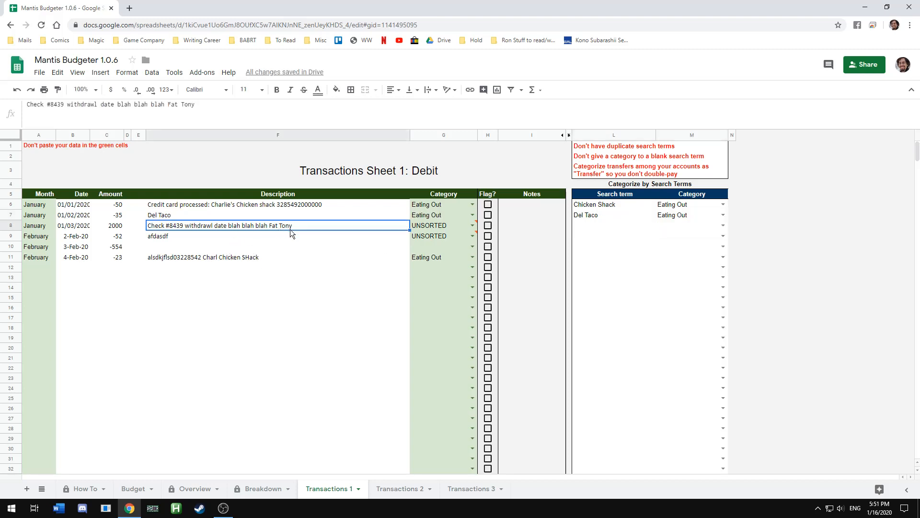
click(599, 230)
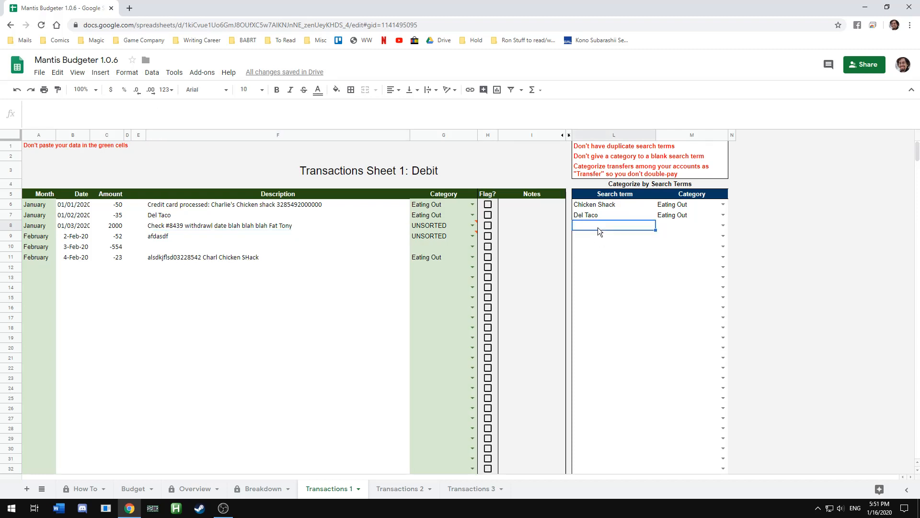
text(Fat Tony)
key(Tab)
text(Mafia Salary)
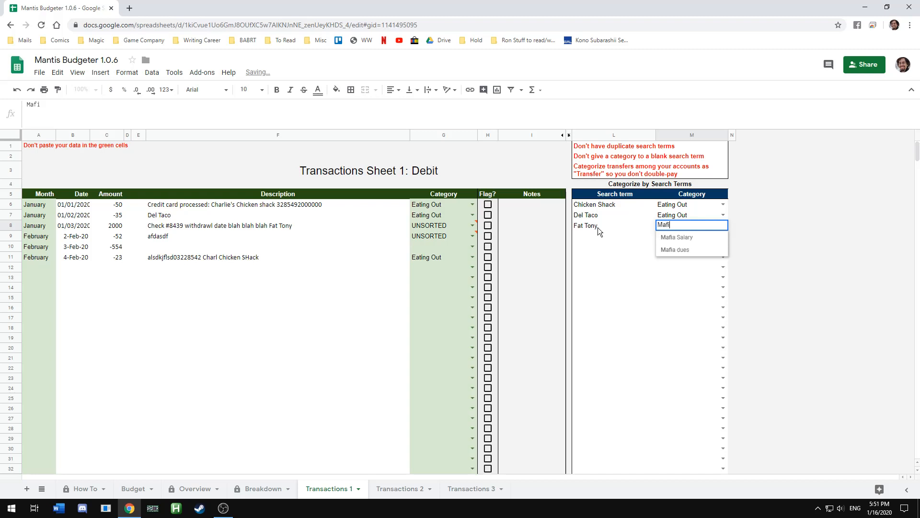
key(Return)
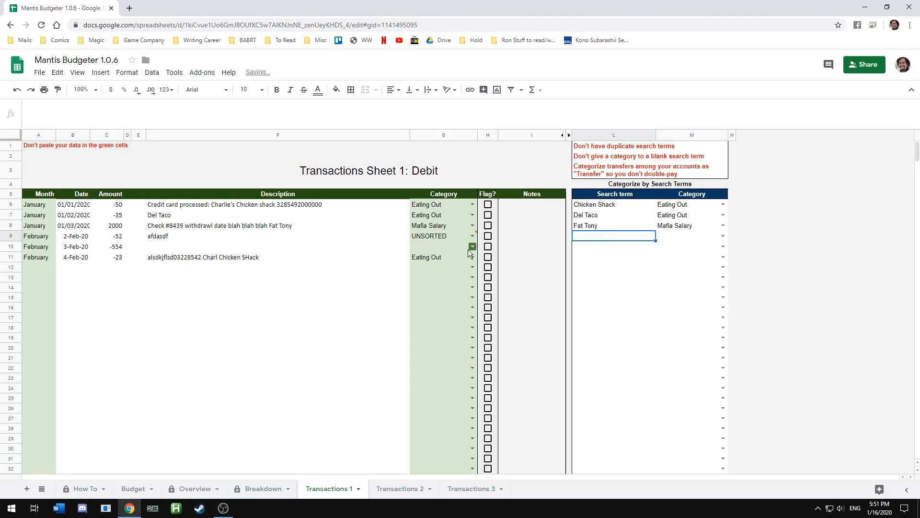
Change the 2-Feb-20 transaction's description to 'afdasdf 23042394 guns'
click(179, 238)
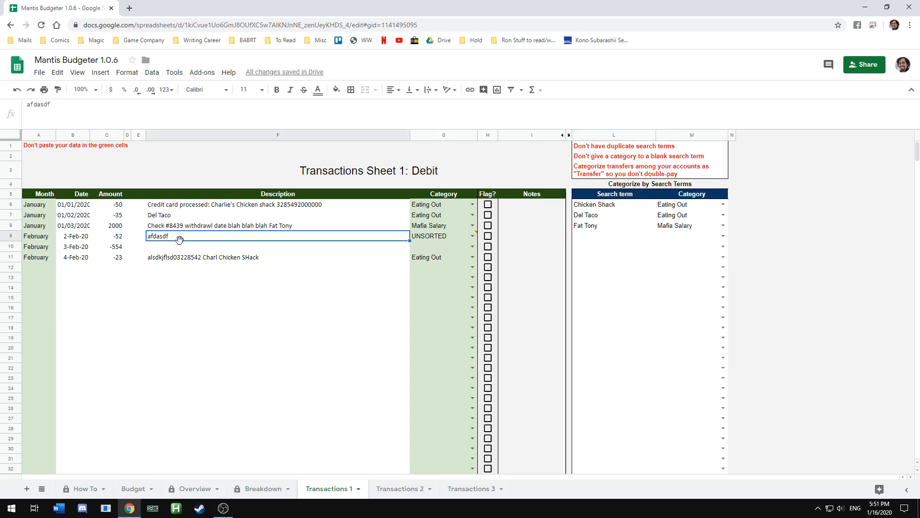
double_click(240, 236)
text(23042394)
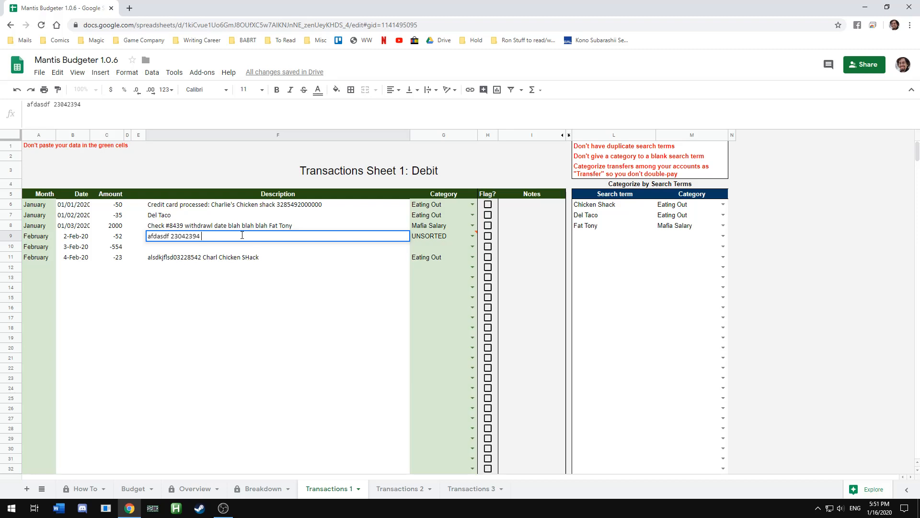
text(guns)
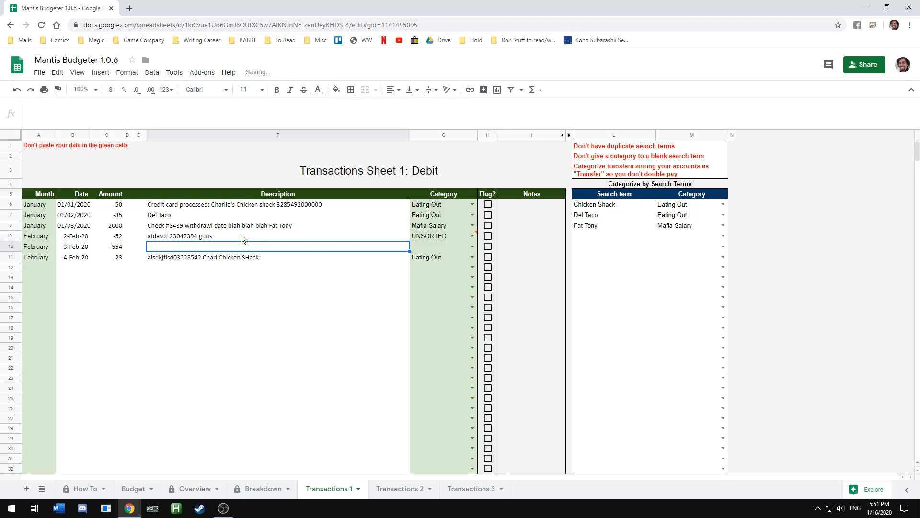
key(Return)
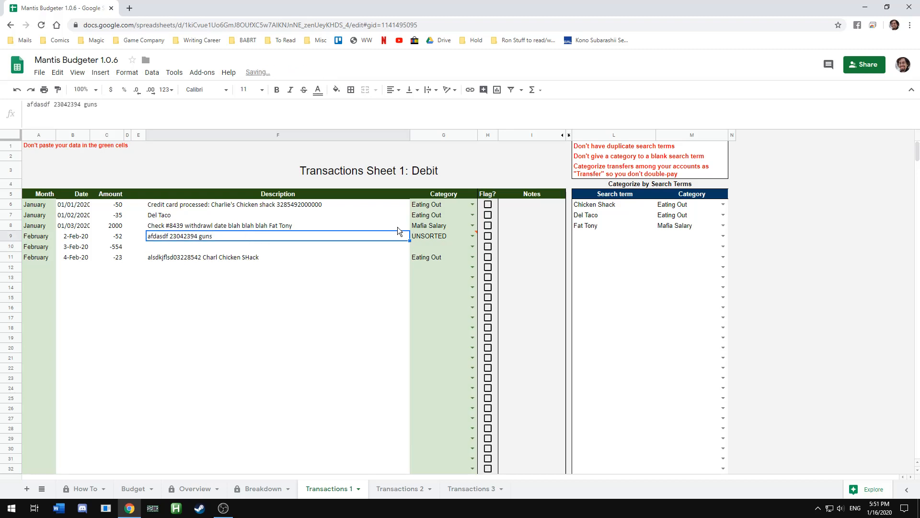
Append ' and knife shop' to the 2-Feb-20 transaction's description
double_click(261, 237)
text(and kin)
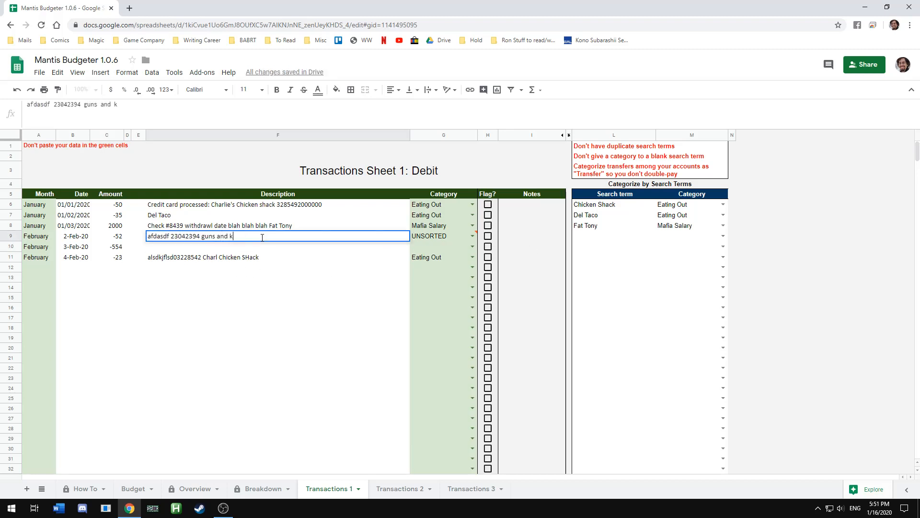
key(BackSpace)
key(BackSpace)
text(nife shop)
key(Return)
click(260, 237)
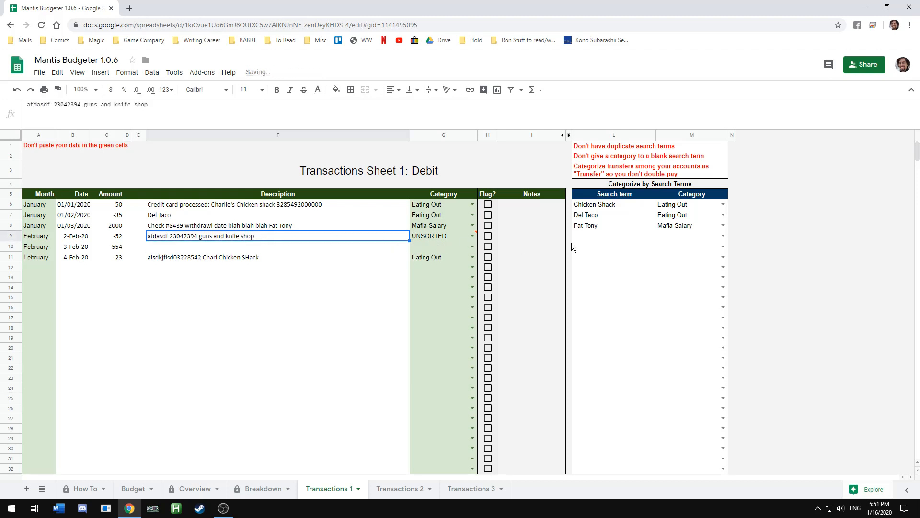
Add the search term 'guns and knife' with the category Discretionary Money
click(616, 237)
text(guns a)
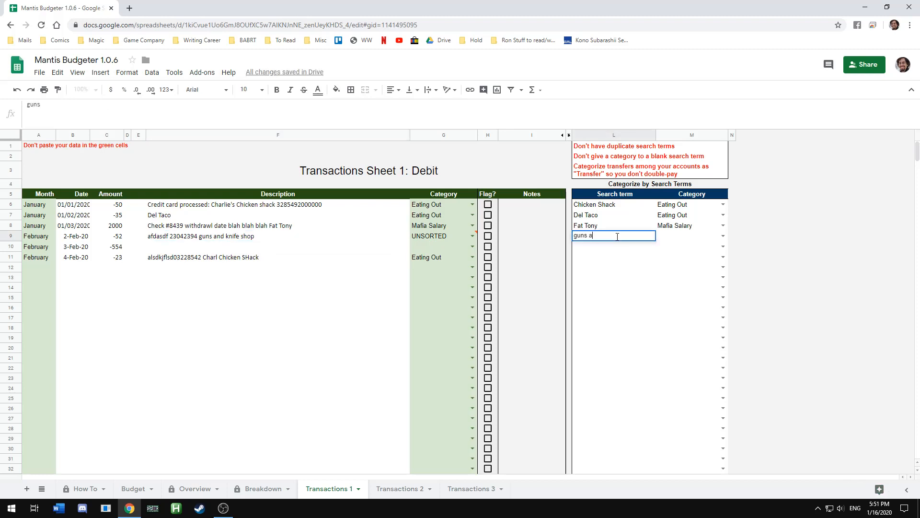
text(nd knife)
key(Tab)
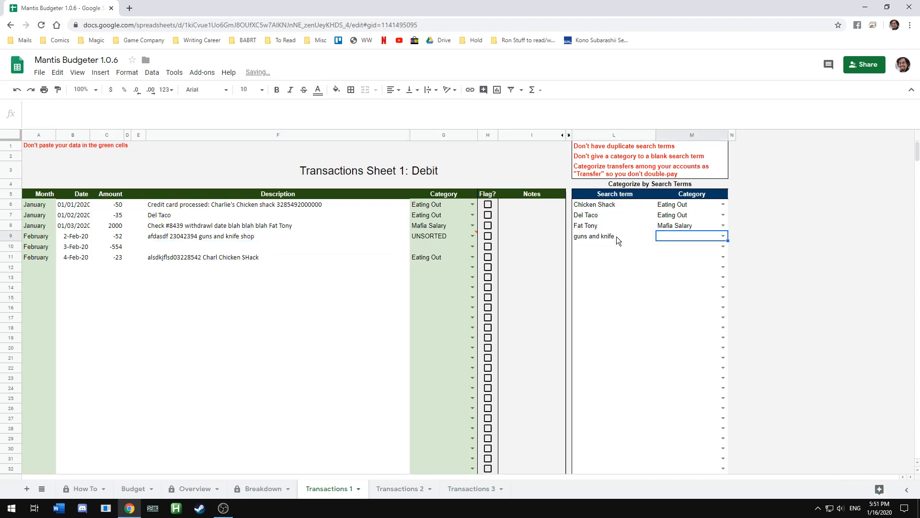
text(Disc)
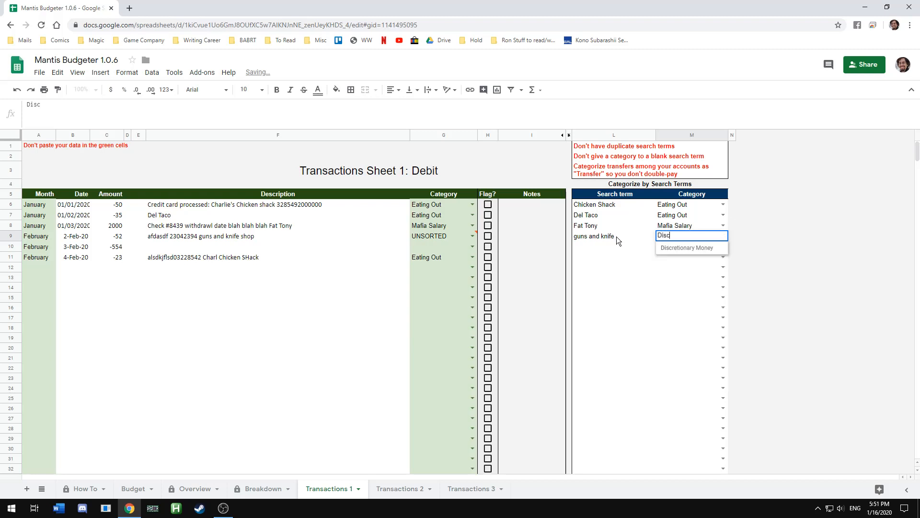
key(Return)
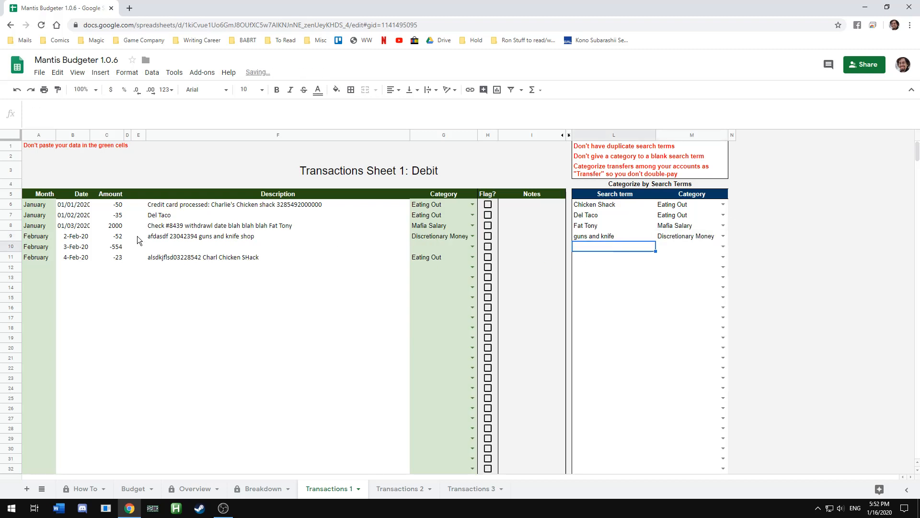
Select the description and category columns to examine the categorization formula
click(154, 239)
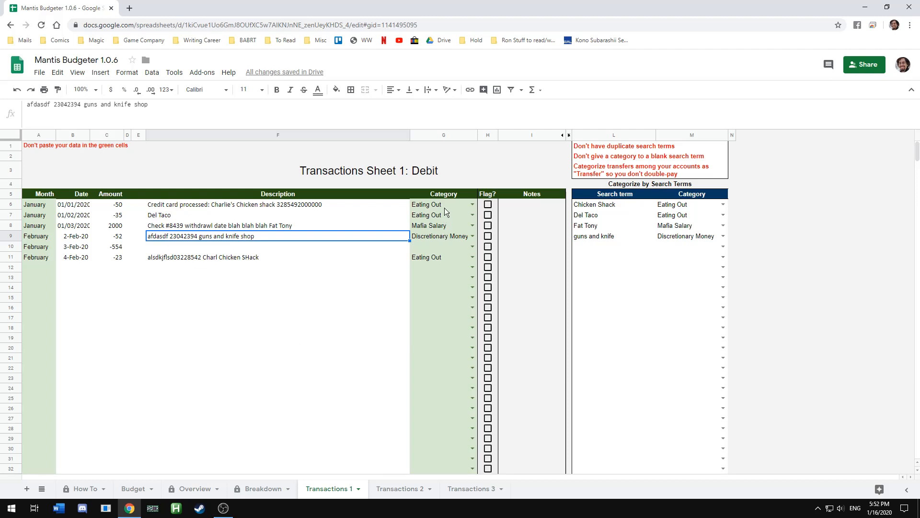
drag(445, 203, 444, 351)
drag(301, 202, 288, 342)
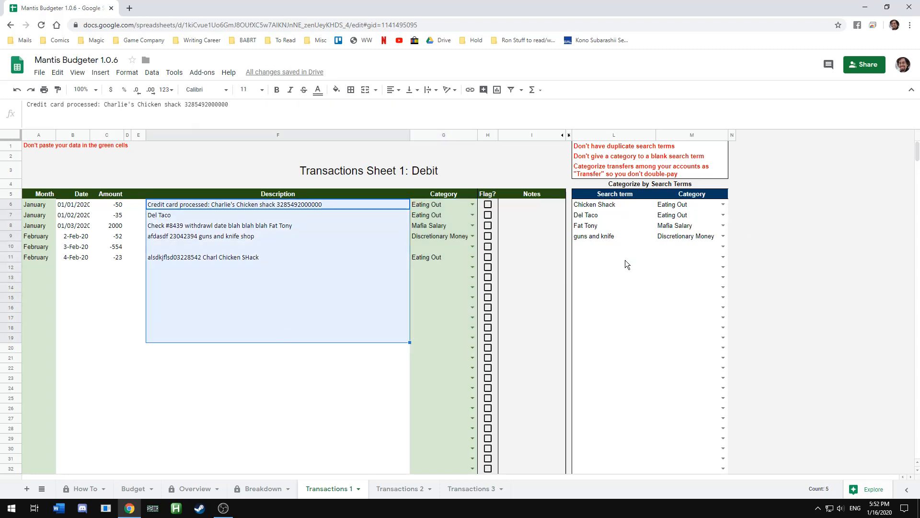
click(645, 287)
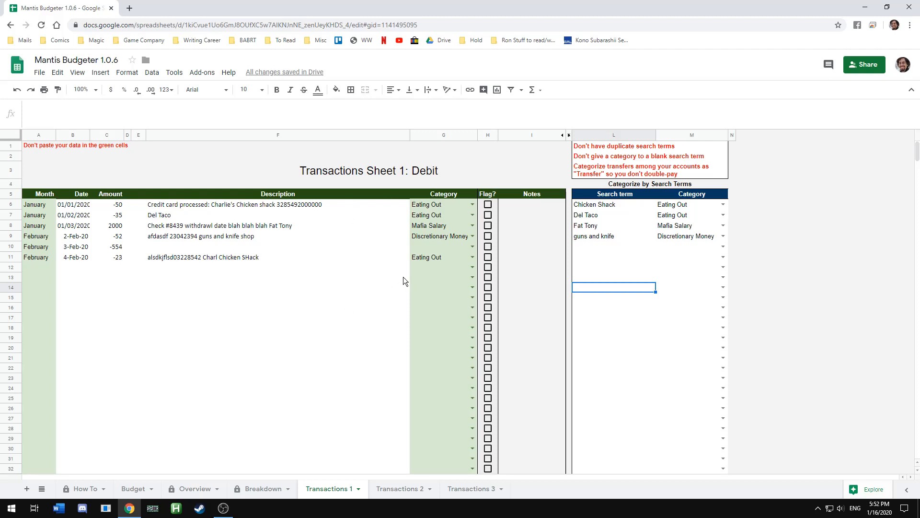
drag(606, 205, 722, 259)
drag(416, 206, 444, 378)
scroll(446, 377, up, 6)
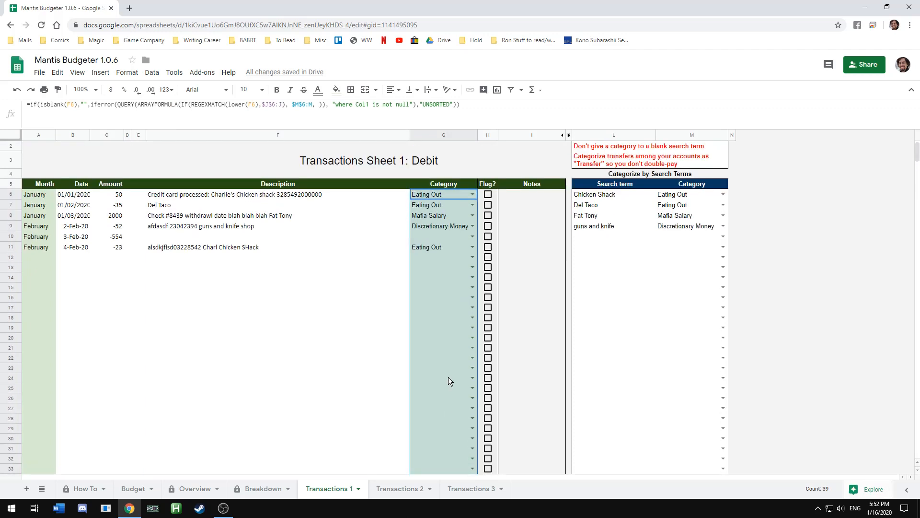
click(433, 309)
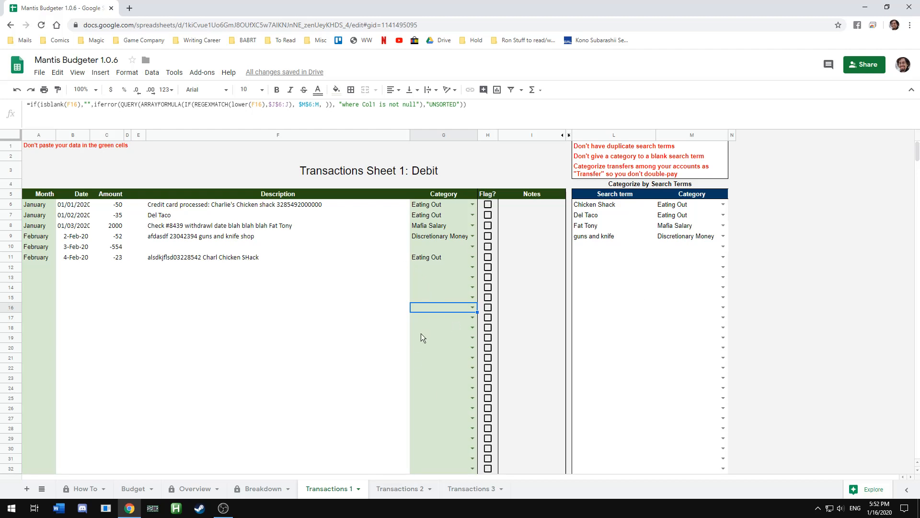
Enter the description 'adfasdf' for the 3-Feb-20 transaction and check its category
click(206, 248)
text(adfasdf)
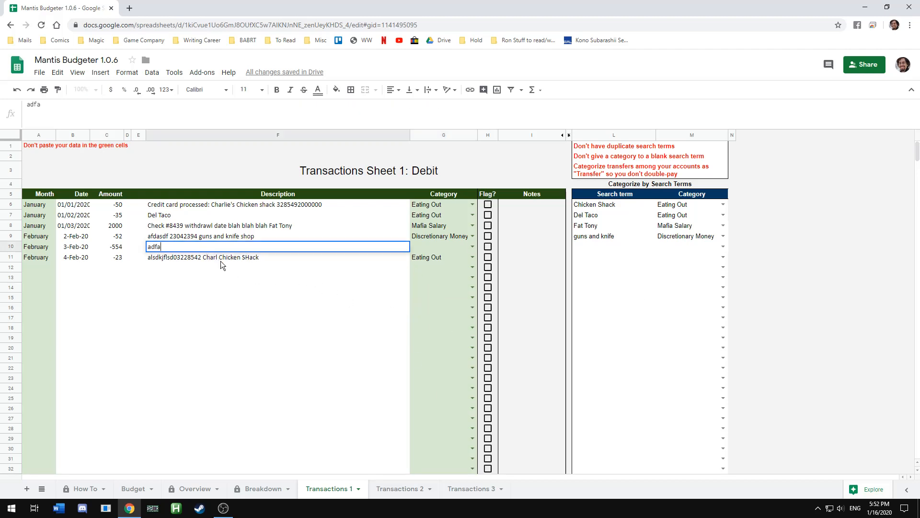
click(228, 276)
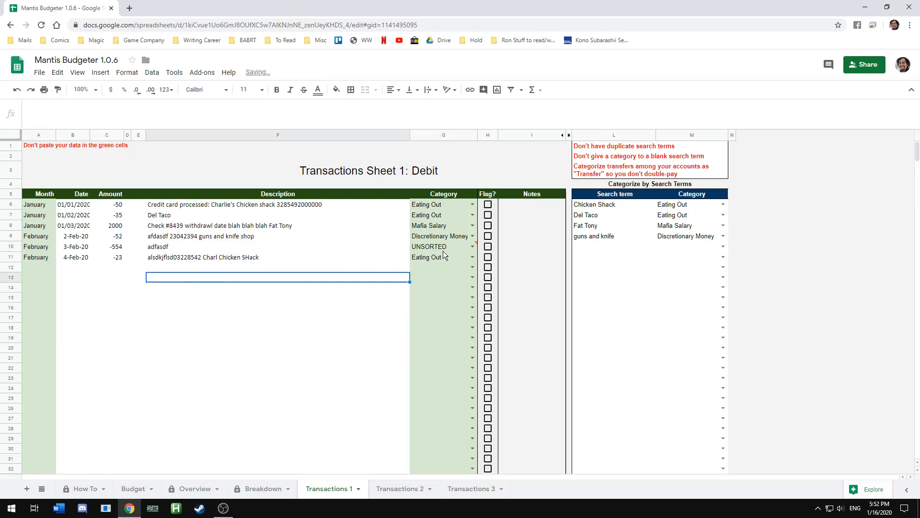
click(454, 250)
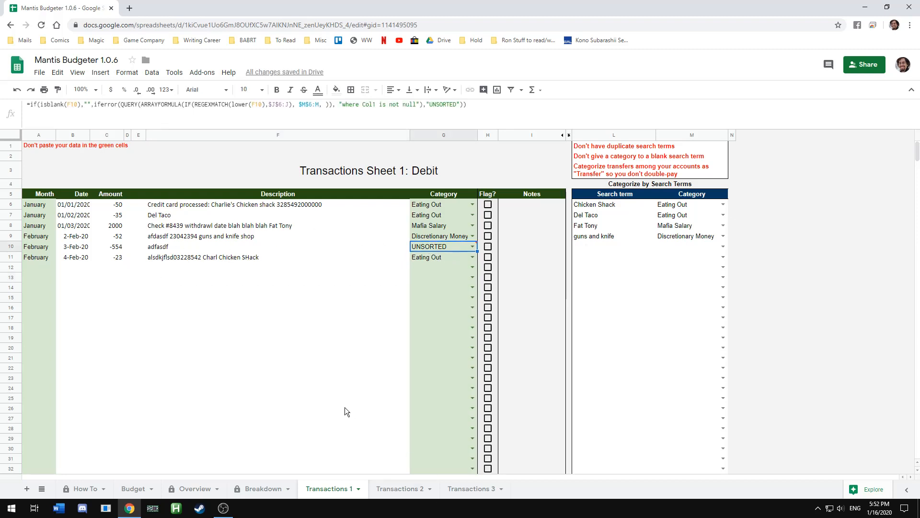
click(396, 490)
click(329, 488)
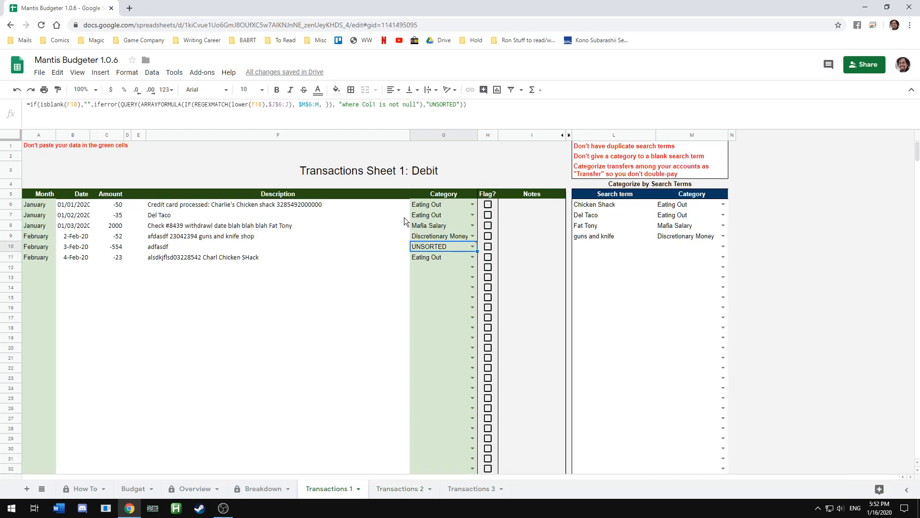
click(362, 238)
click(316, 205)
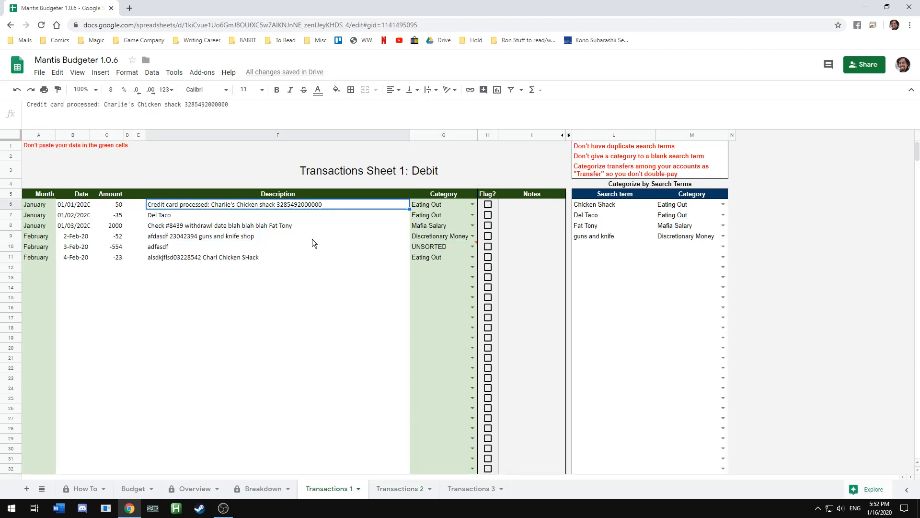
click(309, 257)
Enter the description '230482-348 transaction processed target 3948023' in the next empty transaction row
click(311, 267)
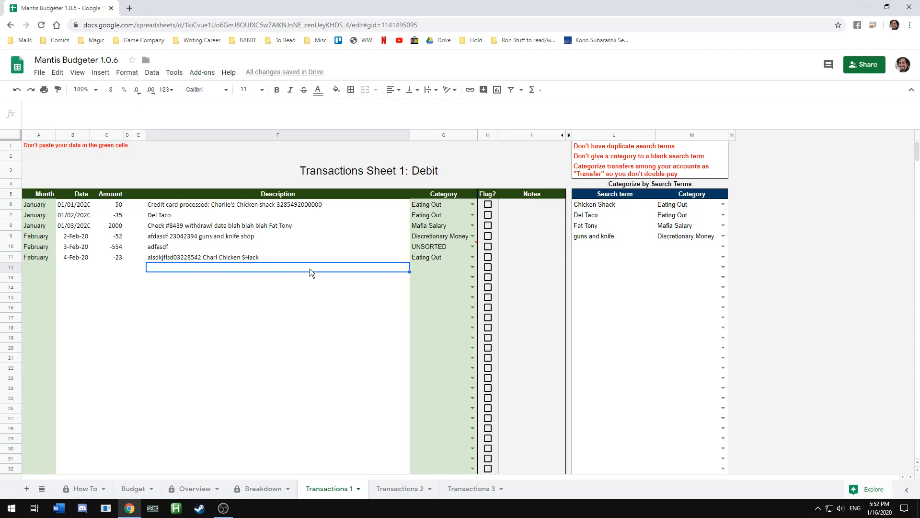
text(230482-348)
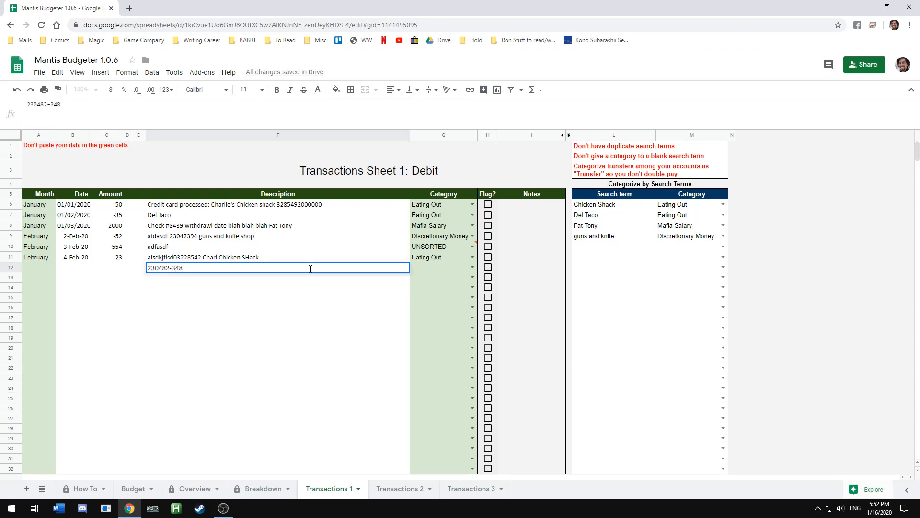
text( transaction processed tar)
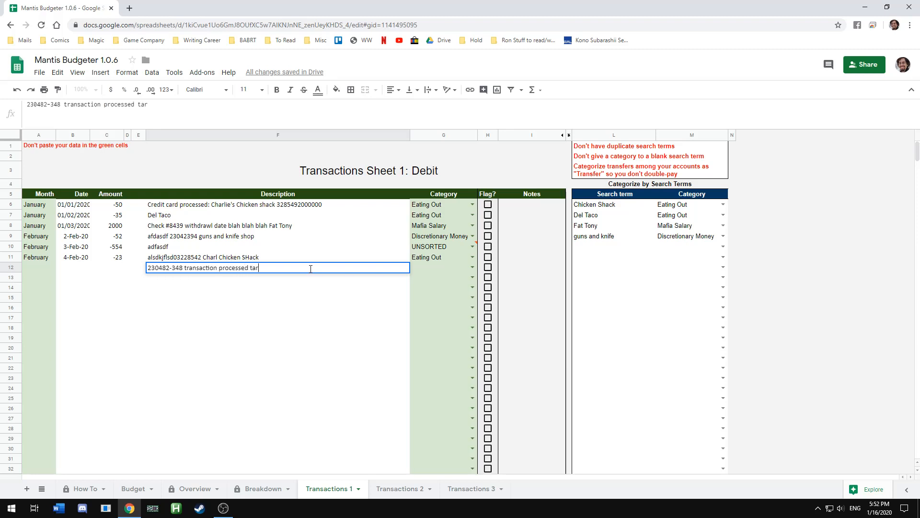
text(get 3948023)
key(Return)
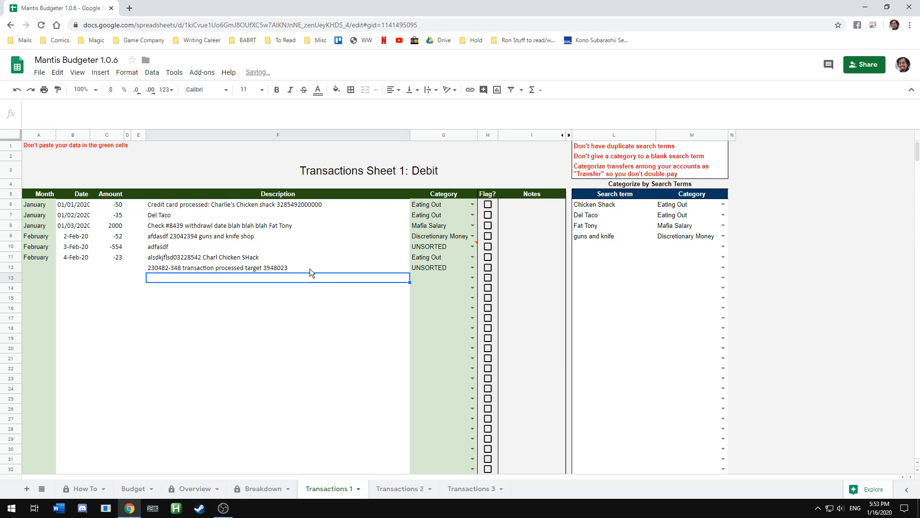
click(310, 268)
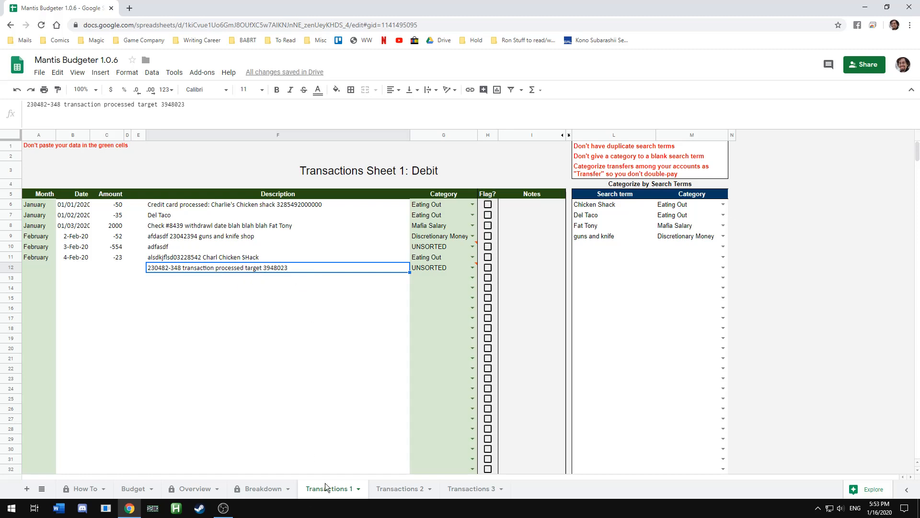
click(432, 173)
click(214, 268)
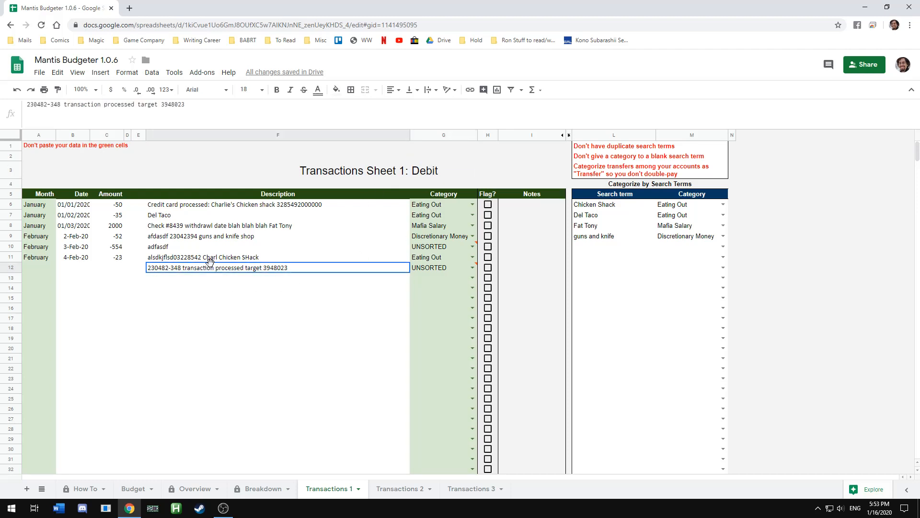
Add the search term 'target' with the category 'household expenses'
click(585, 246)
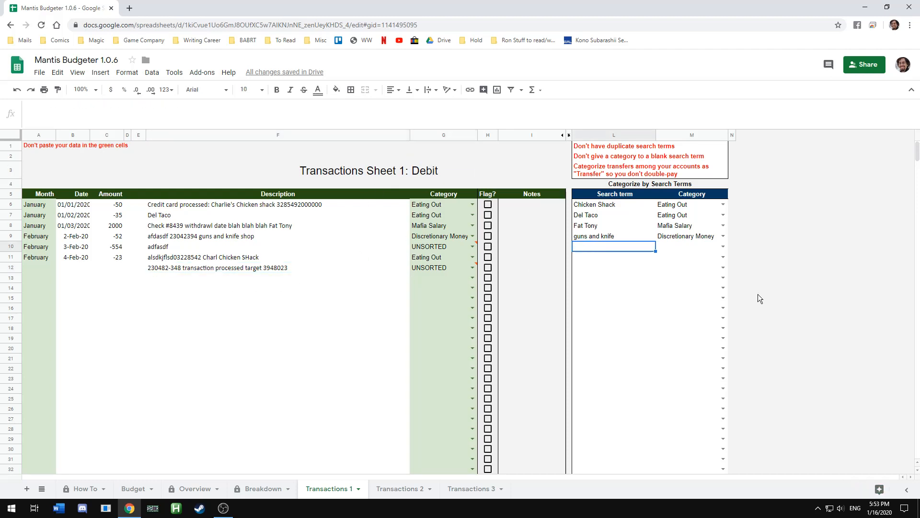
text(target)
key(Tab)
text(househo)
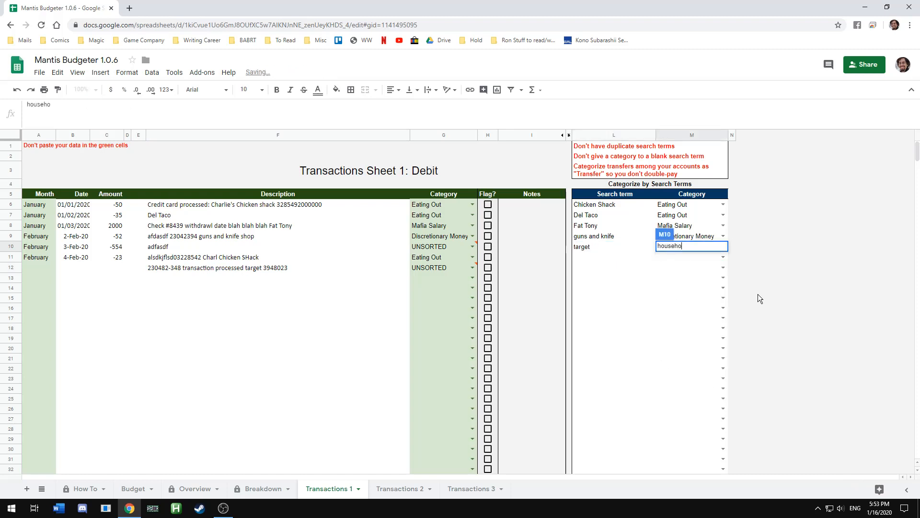
text(ld expenses)
key(Return)
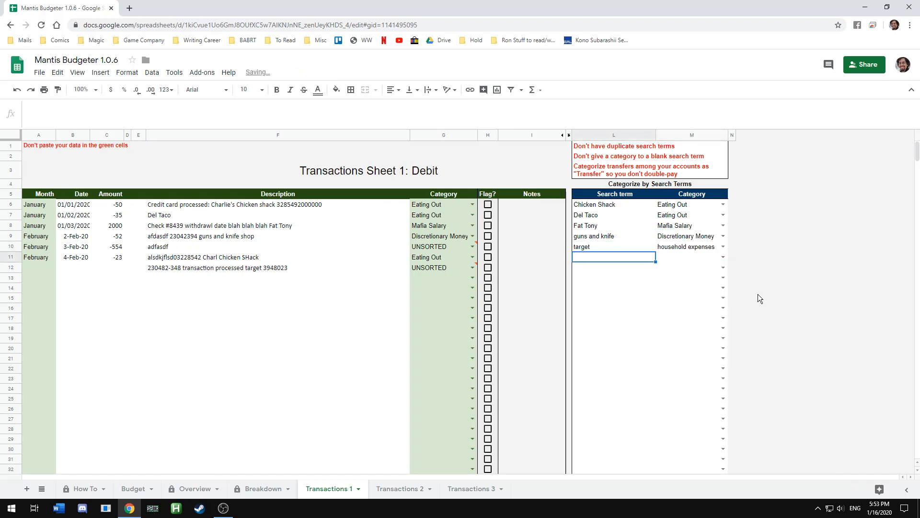
On Transactions Sheet 2, set the 'target' search term's category to Groceries
click(400, 489)
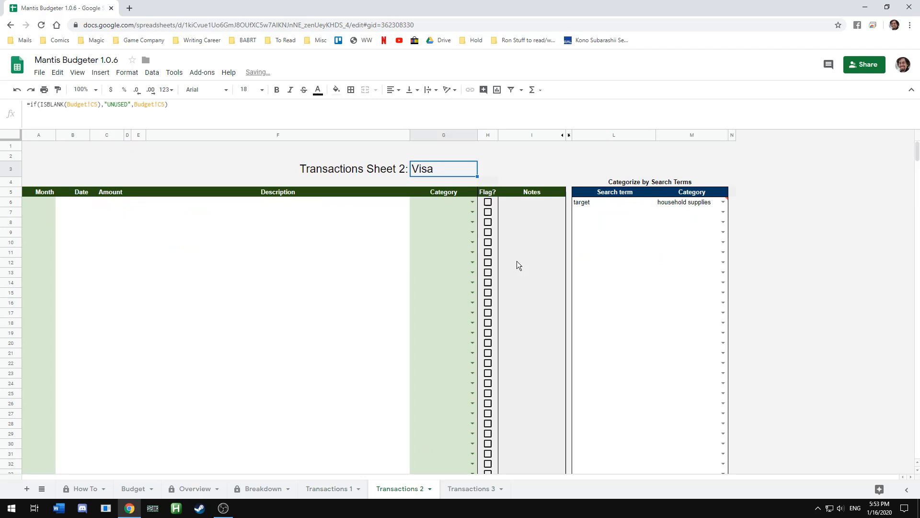
click(607, 210)
click(671, 206)
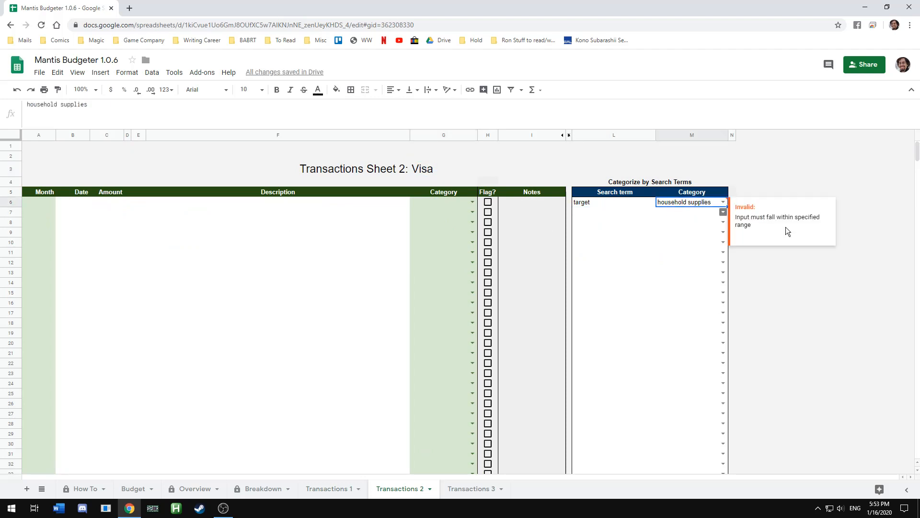
key(Delete)
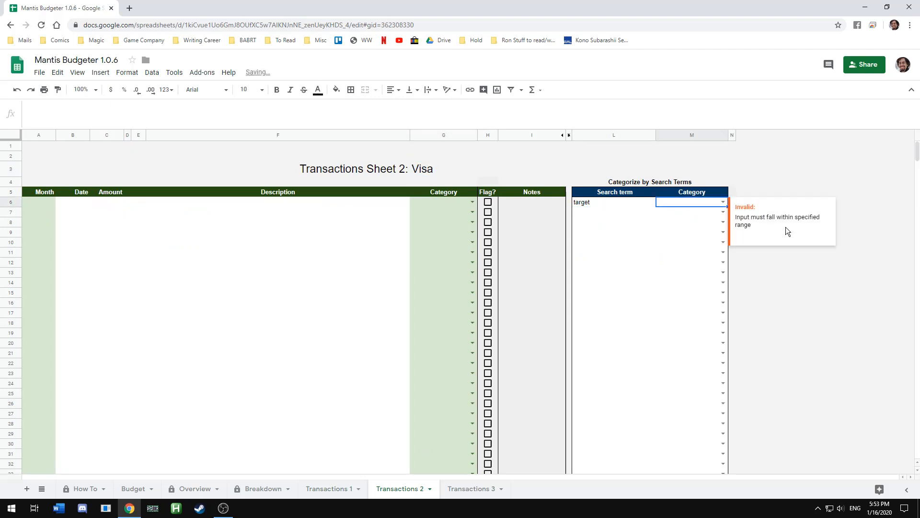
text(Groceries)
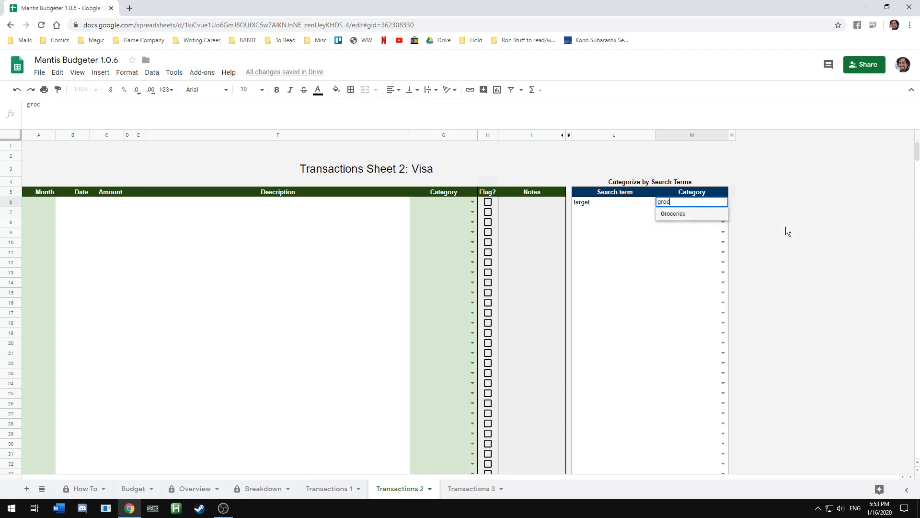
key(Return)
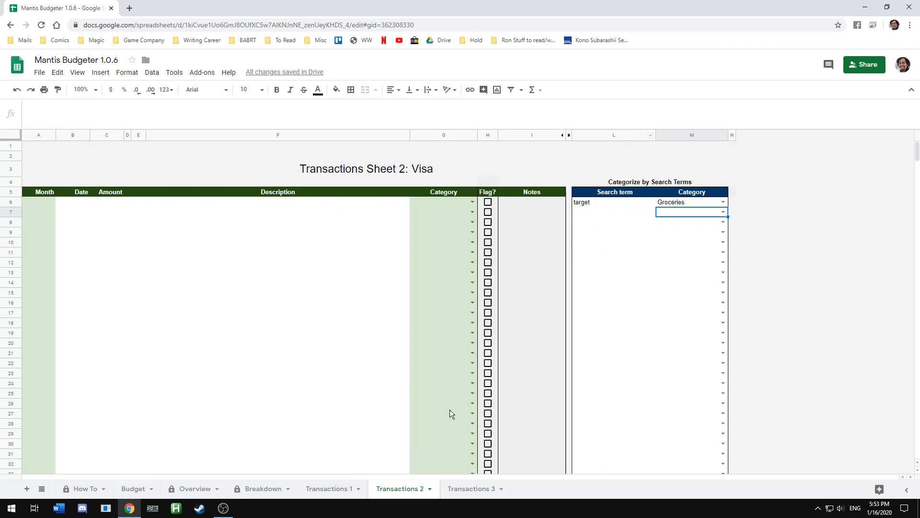
Return to Transactions Sheet 1 and inspect the 'target' search term's category cell
click(327, 487)
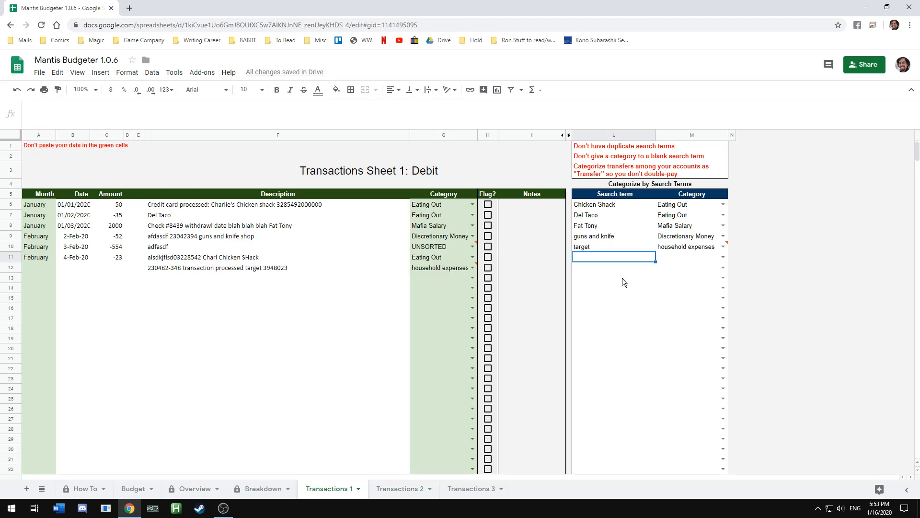
click(623, 246)
click(671, 246)
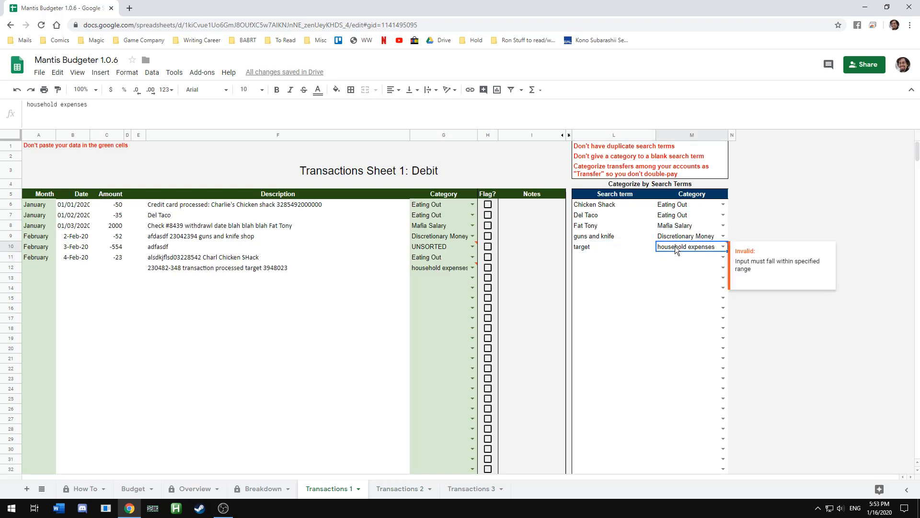
click(636, 247)
click(671, 246)
key(Down)
key(Down)
key(Down)
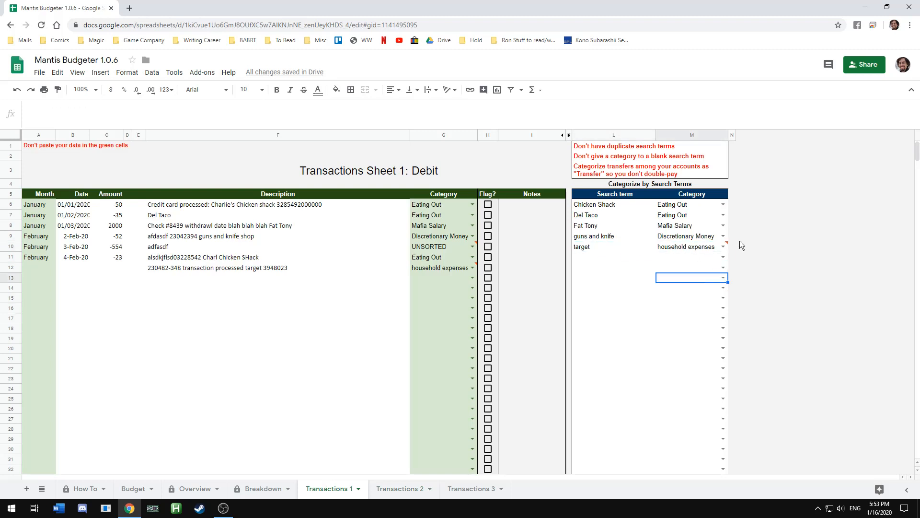
mouse_move(729, 245)
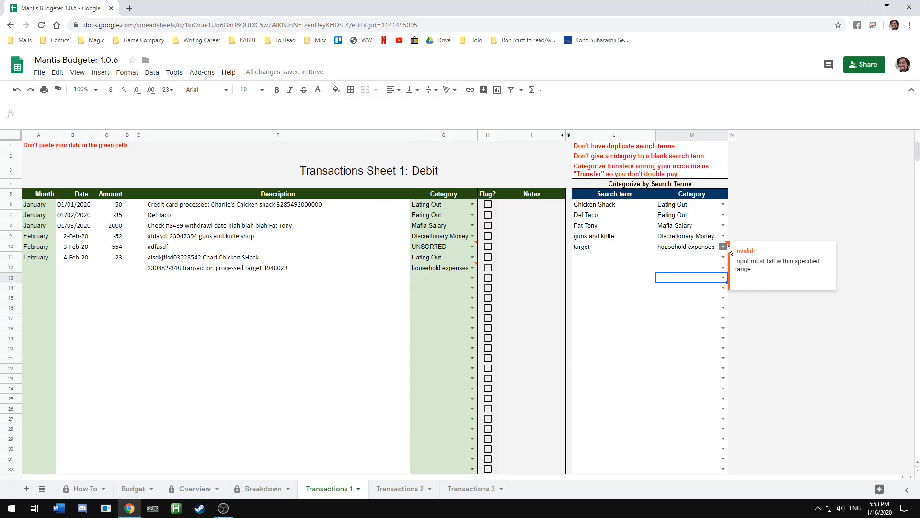
Open the Budget sheet
click(87, 488)
click(116, 489)
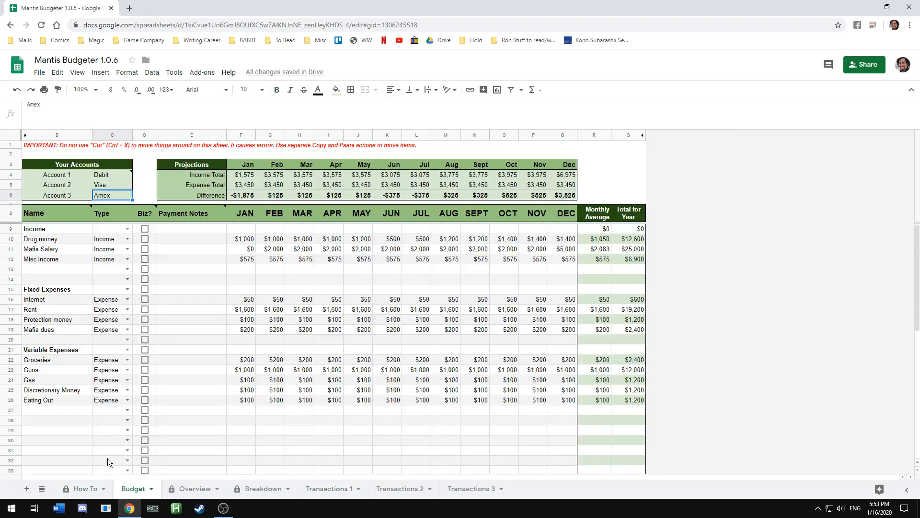
Add a budget row named 'Household Expenses' with type Expense below Eating Out in Variable Expenses
click(63, 411)
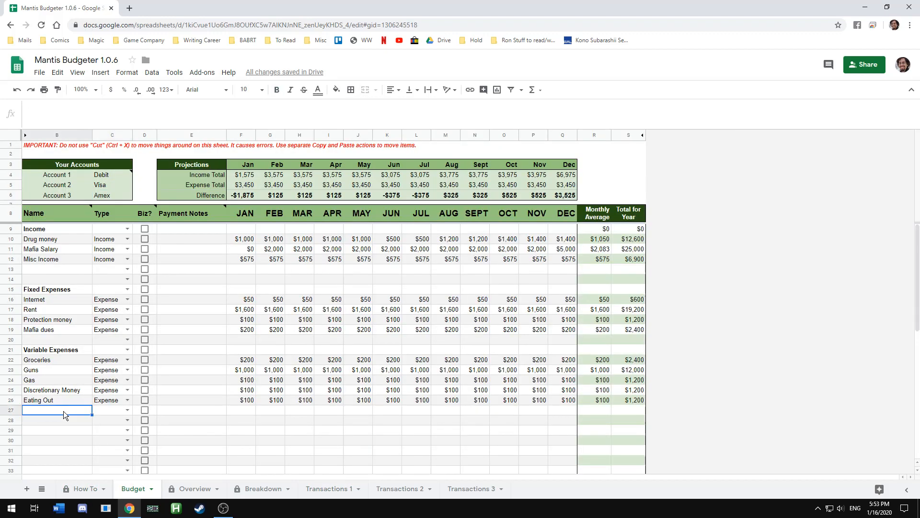
text(Household Expenses)
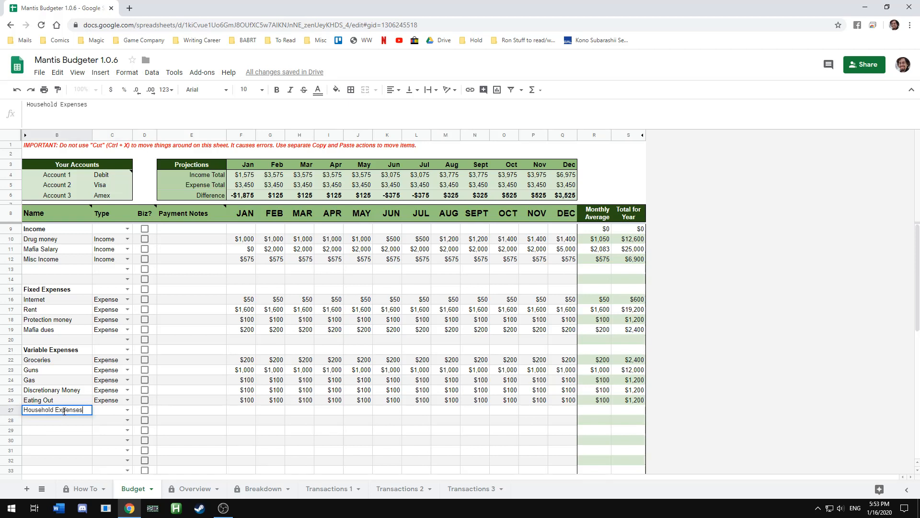
key(Tab)
text(Expense)
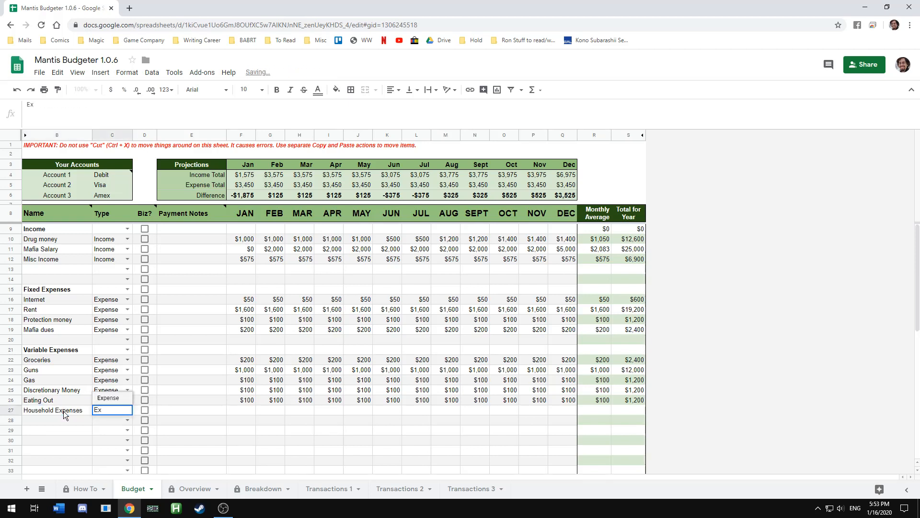
key(Return)
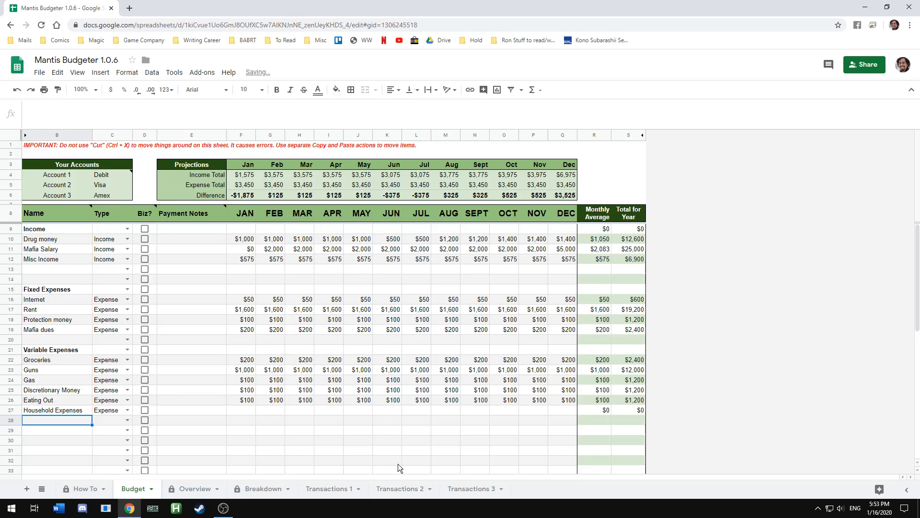
Open the Overview sheet and examine the Cashflow Overview's projected monthly, quarterly and year total formulas
click(344, 489)
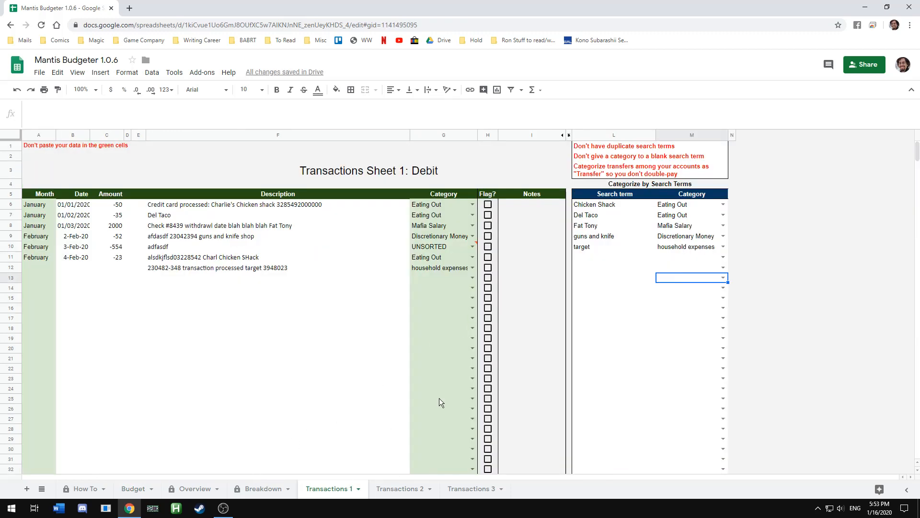
click(188, 485)
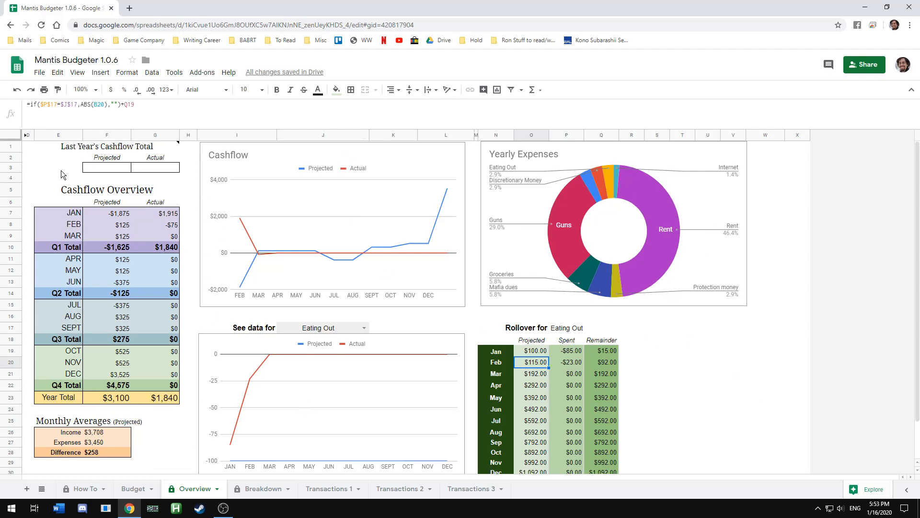
click(100, 195)
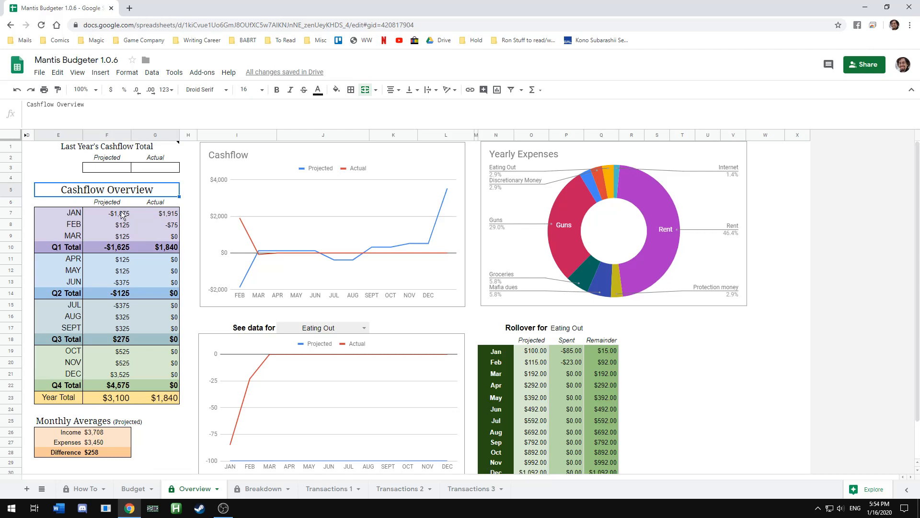
drag(121, 211, 126, 256)
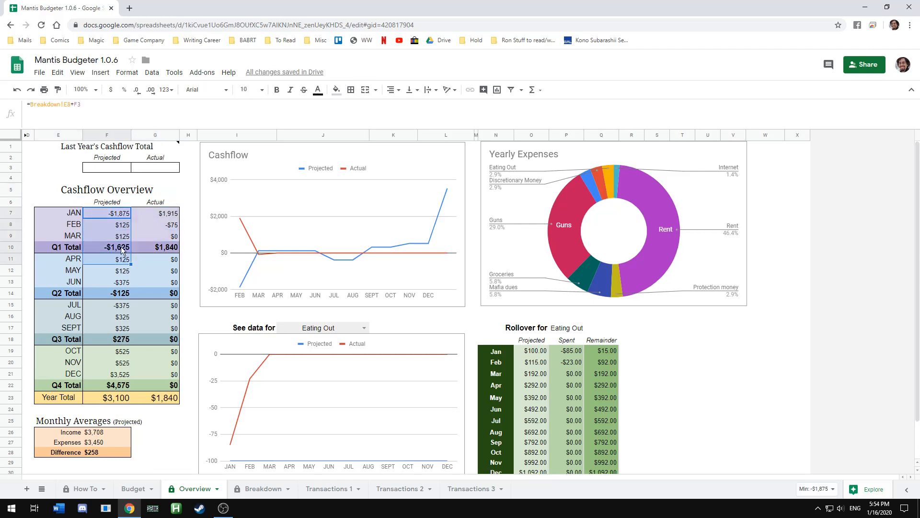
click(122, 247)
click(116, 215)
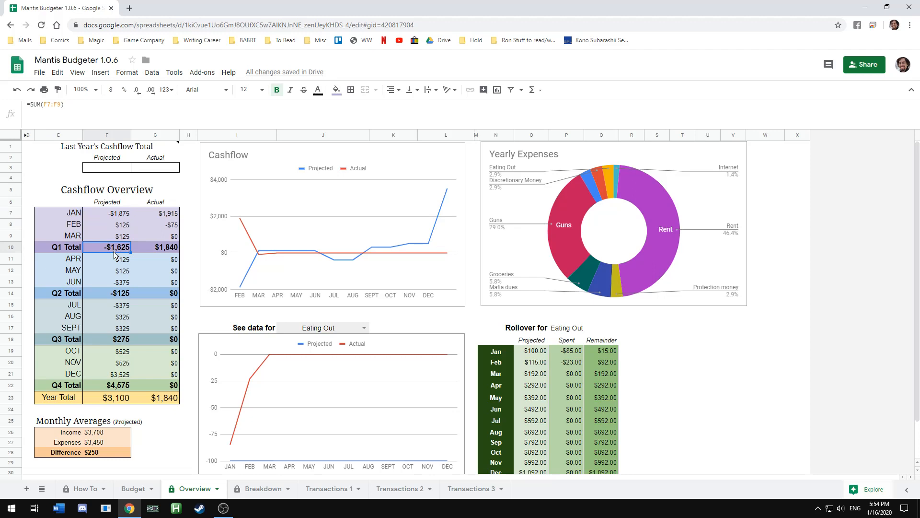
click(115, 294)
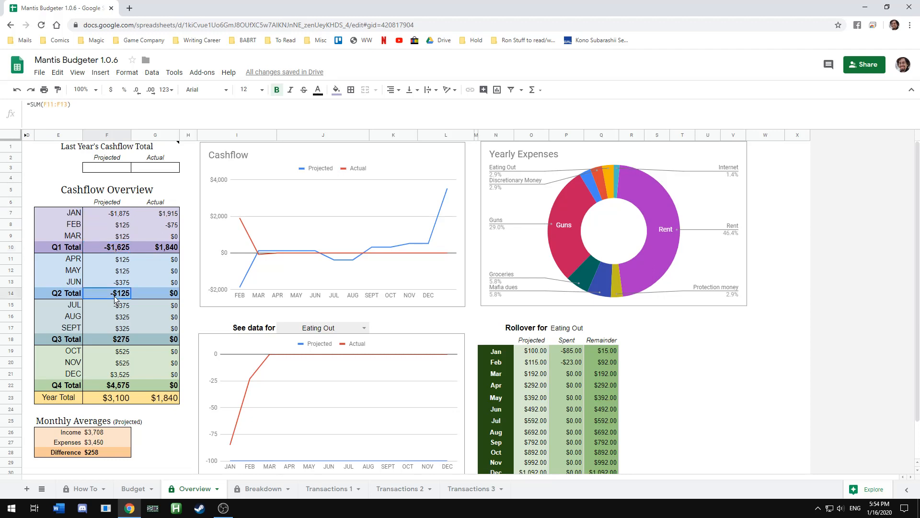
click(106, 340)
click(108, 387)
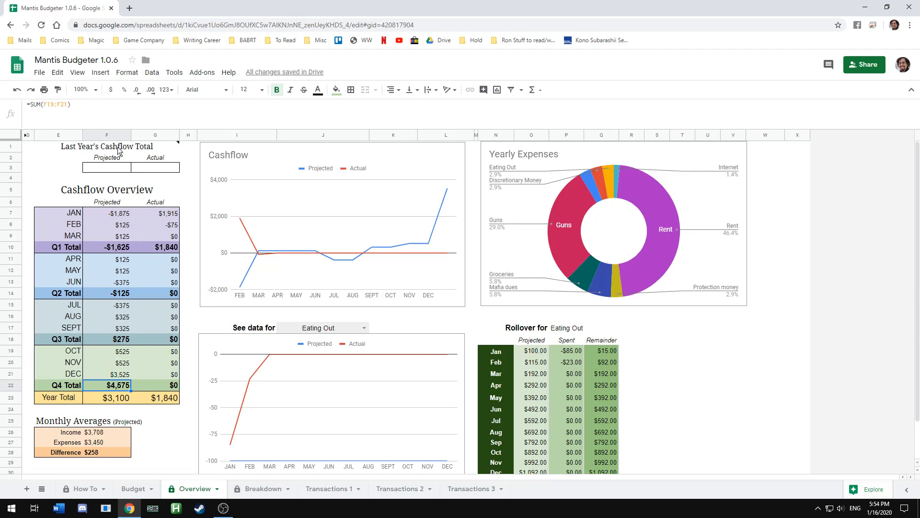
click(109, 400)
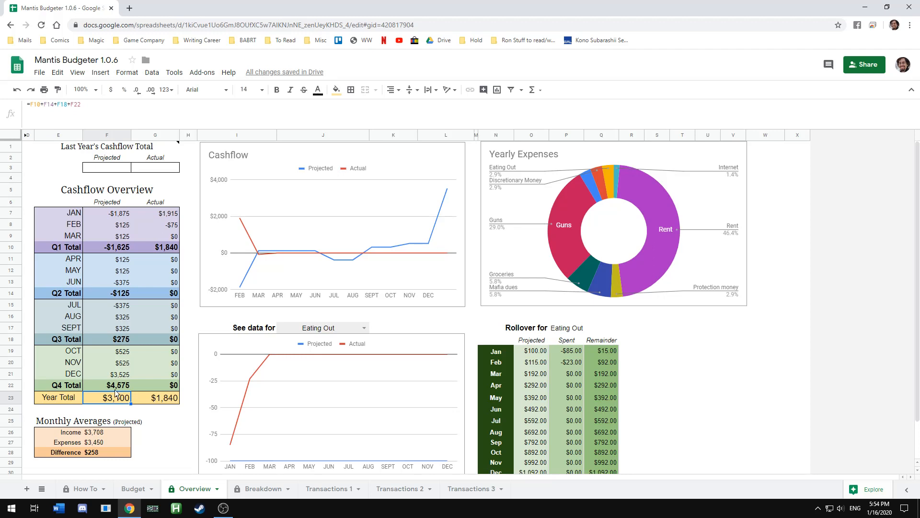
click(124, 248)
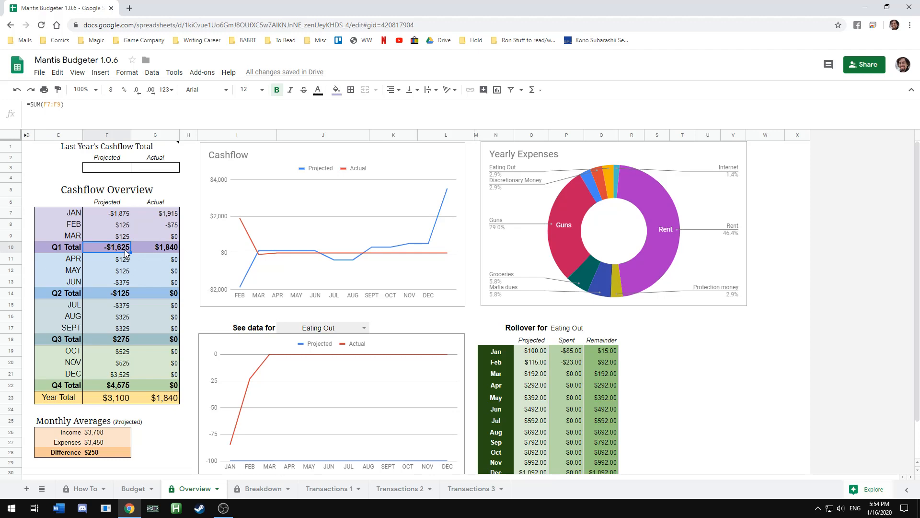
click(113, 398)
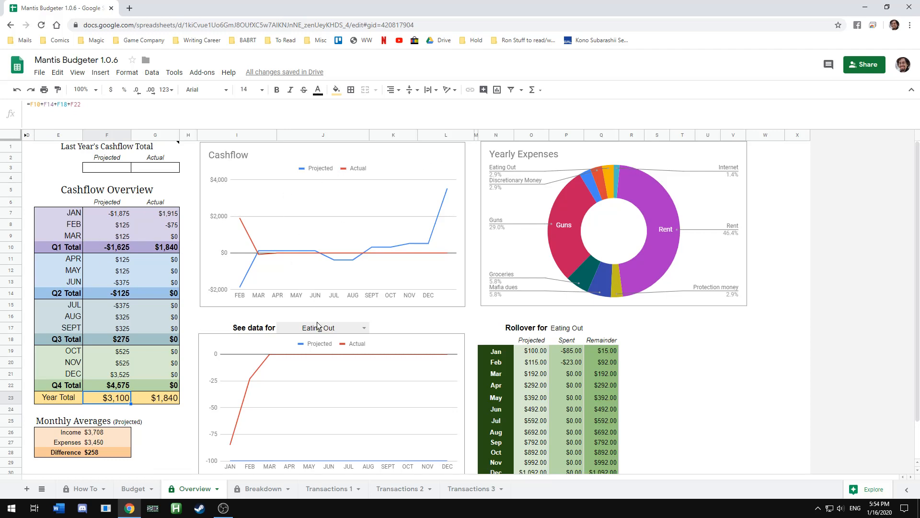
Switch the 'See data for' chart selector to Mafia Salary, then Groceries, then back to Eating Out
click(363, 328)
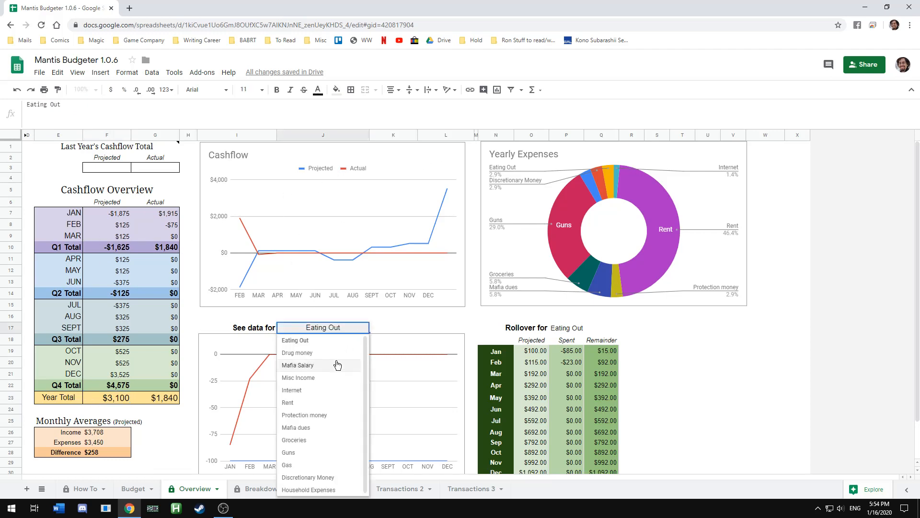
click(336, 368)
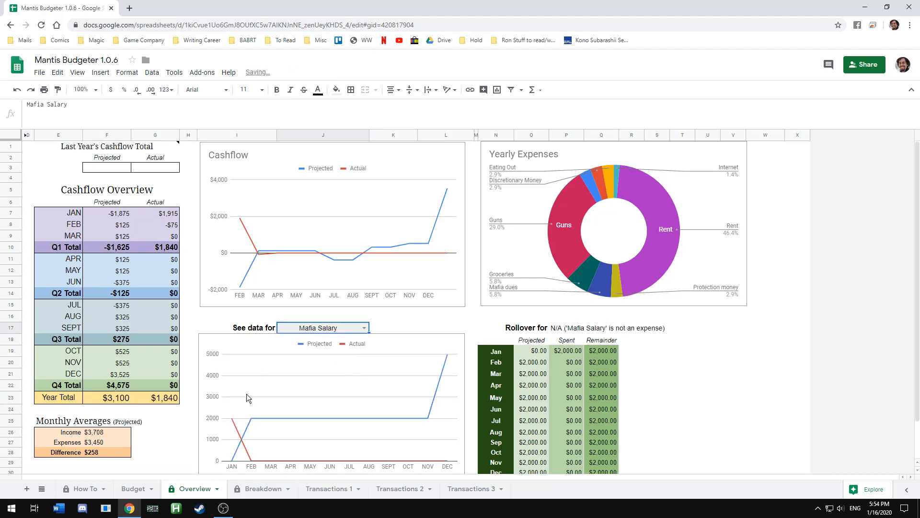
key(Return)
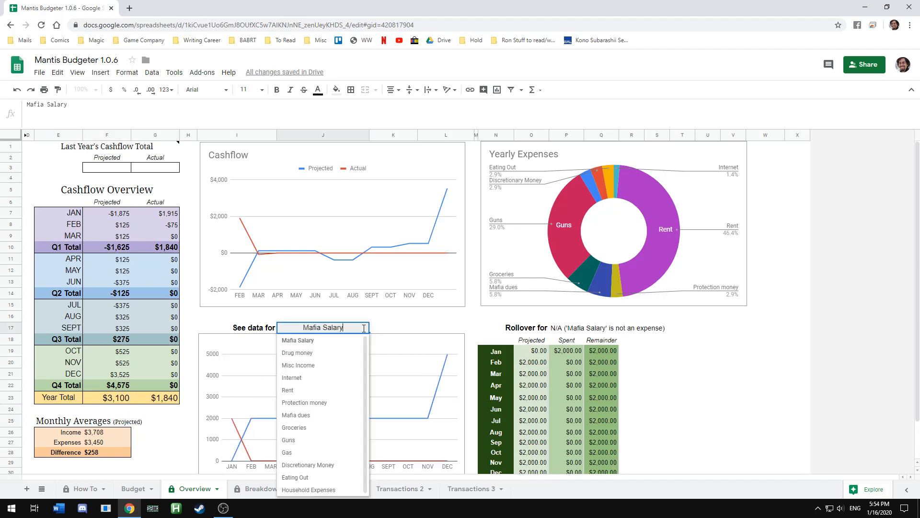
click(314, 428)
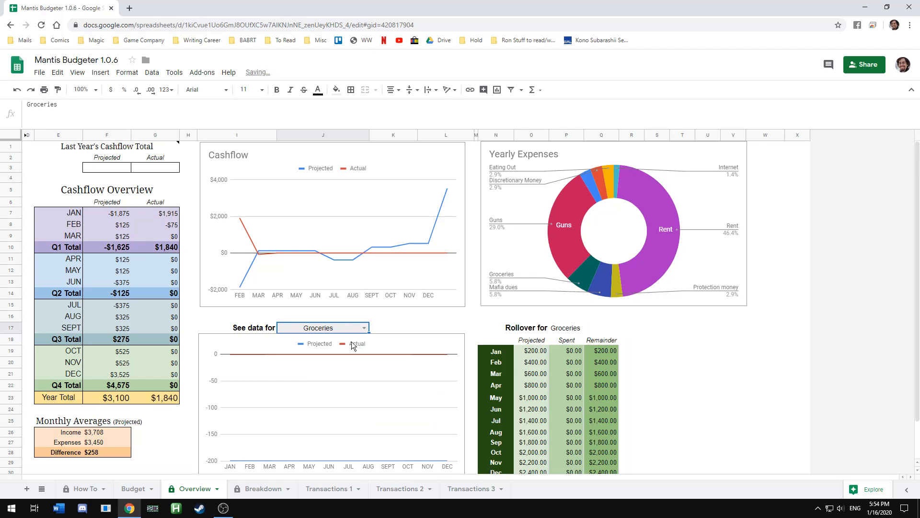
click(364, 328)
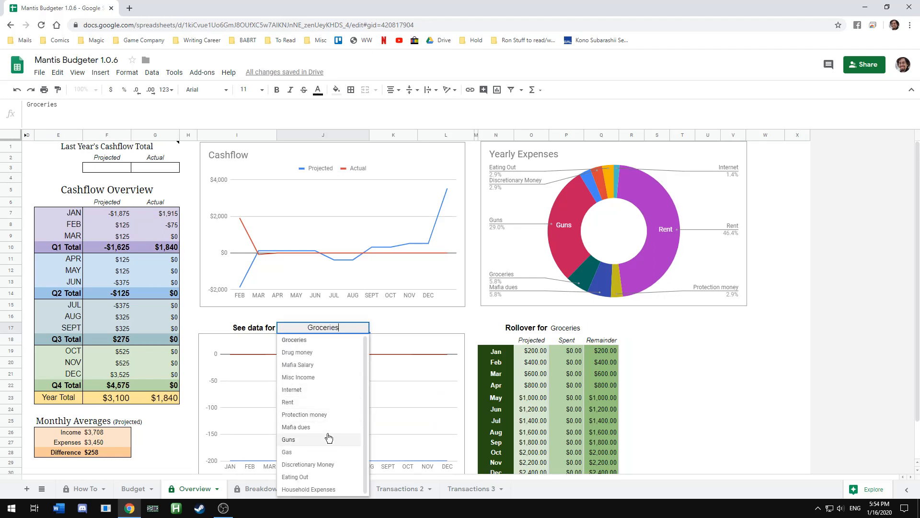
click(323, 476)
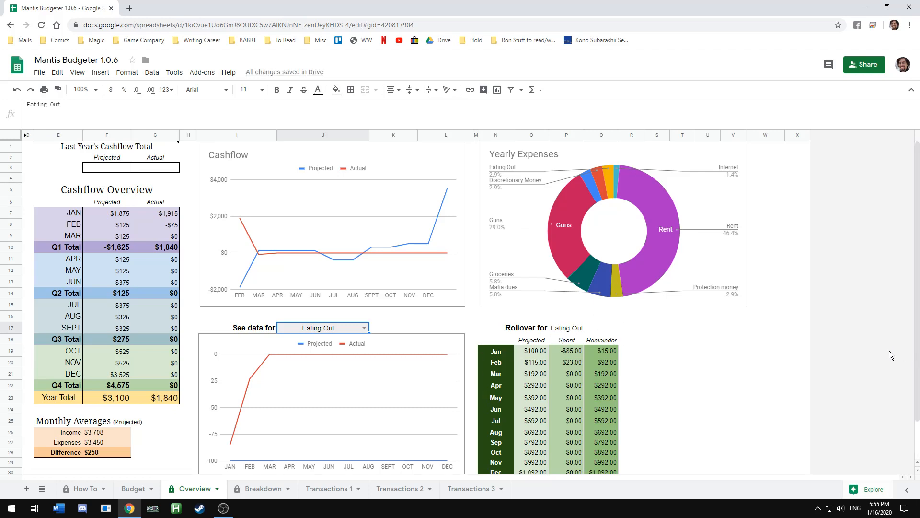
Examine the Eating Out rollover table's projected, spent and remainder formulas for the first months
scroll(554, 441, down, 1)
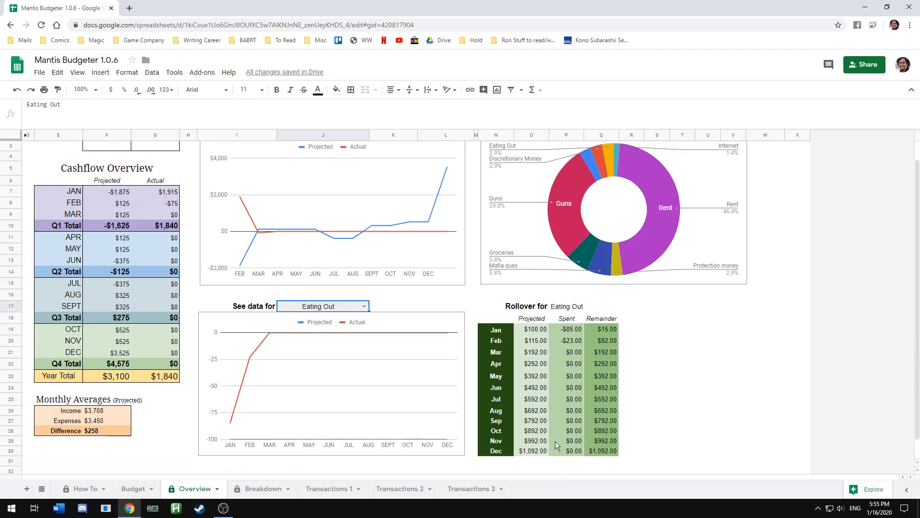
click(543, 331)
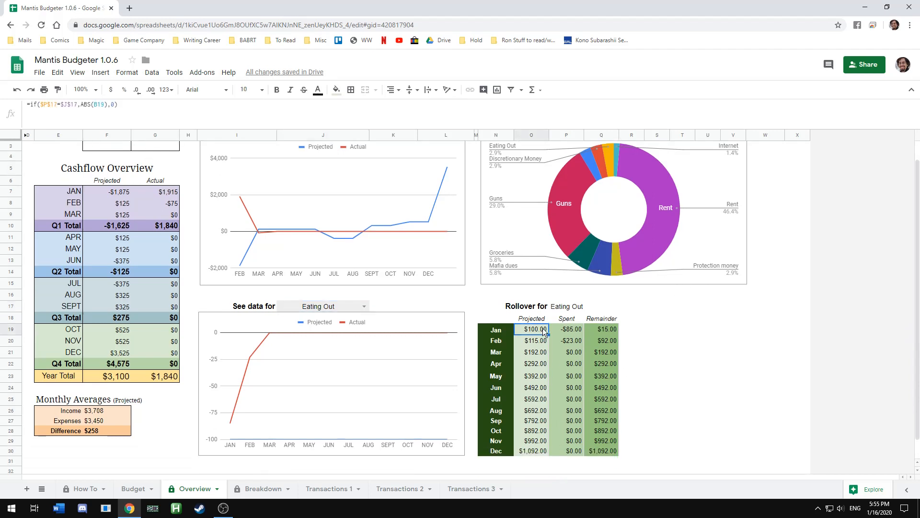
click(570, 331)
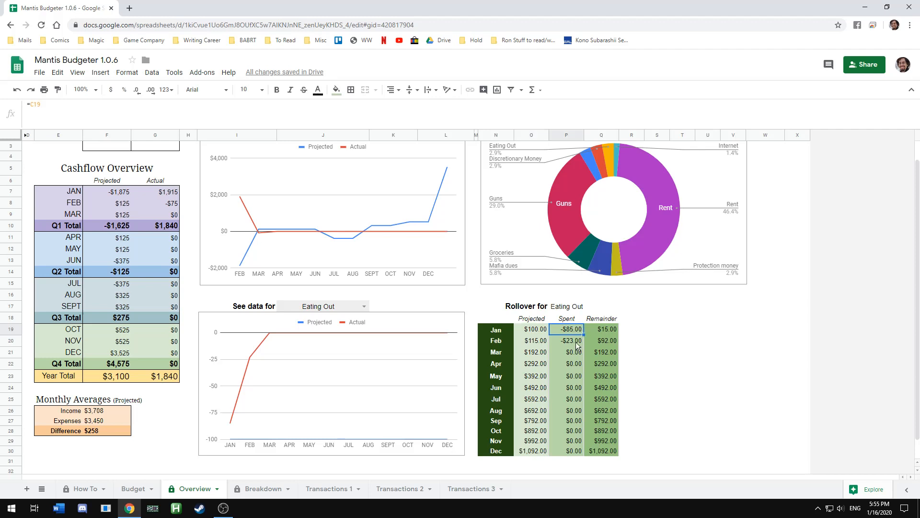
click(602, 330)
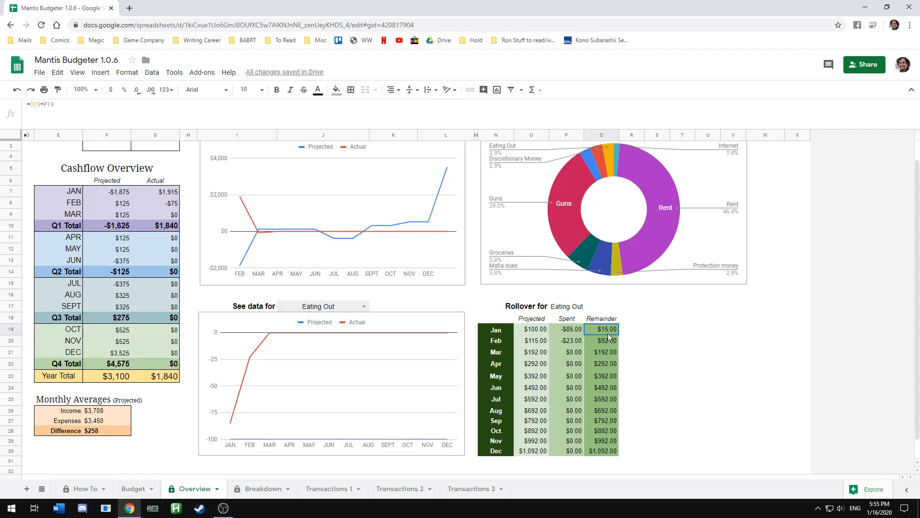
click(537, 343)
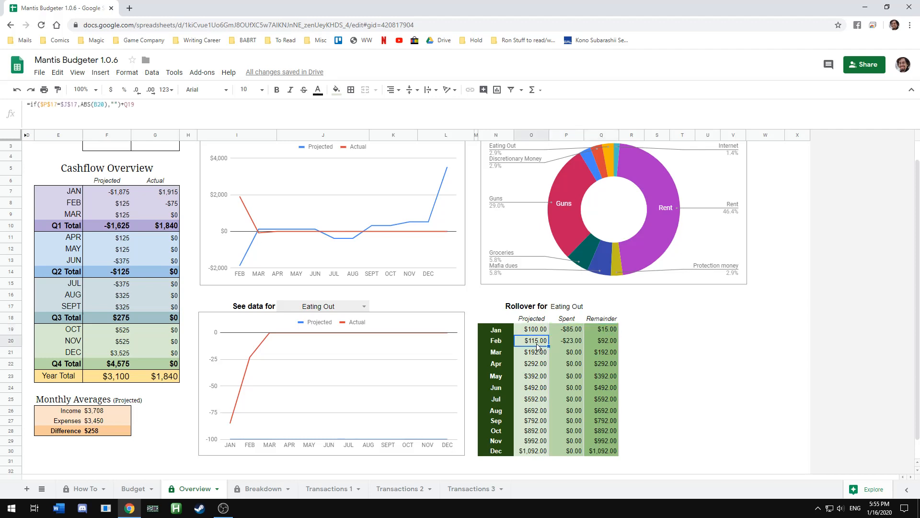
click(580, 344)
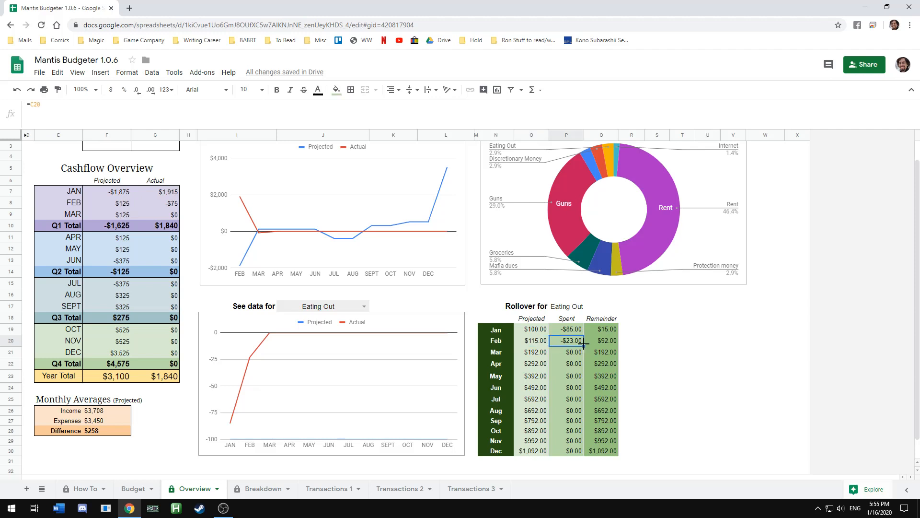
click(603, 345)
drag(537, 353, 524, 455)
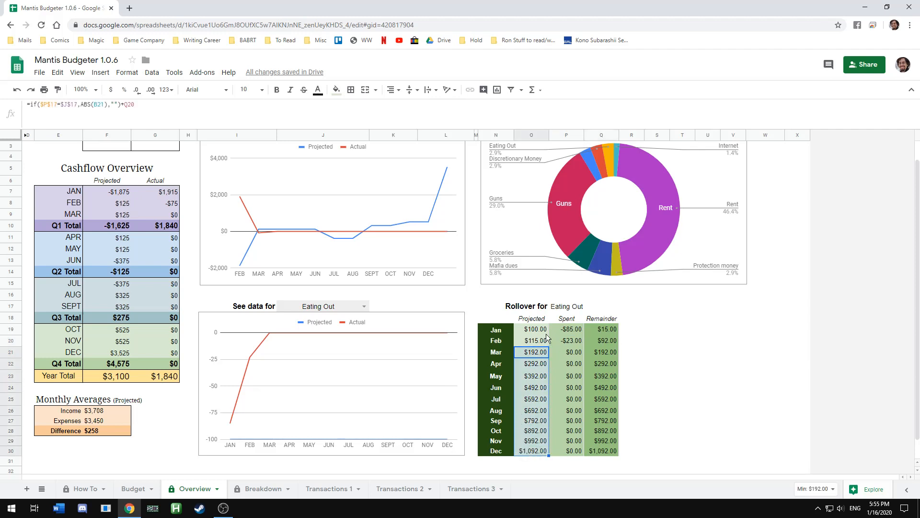
click(531, 368)
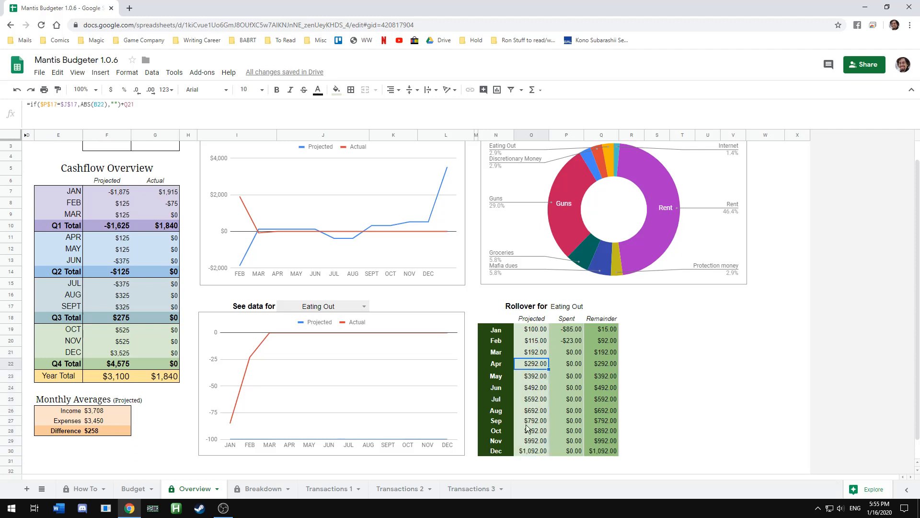
On Transactions Sheet 1, set the Del Taco transaction's amount to -120
click(329, 489)
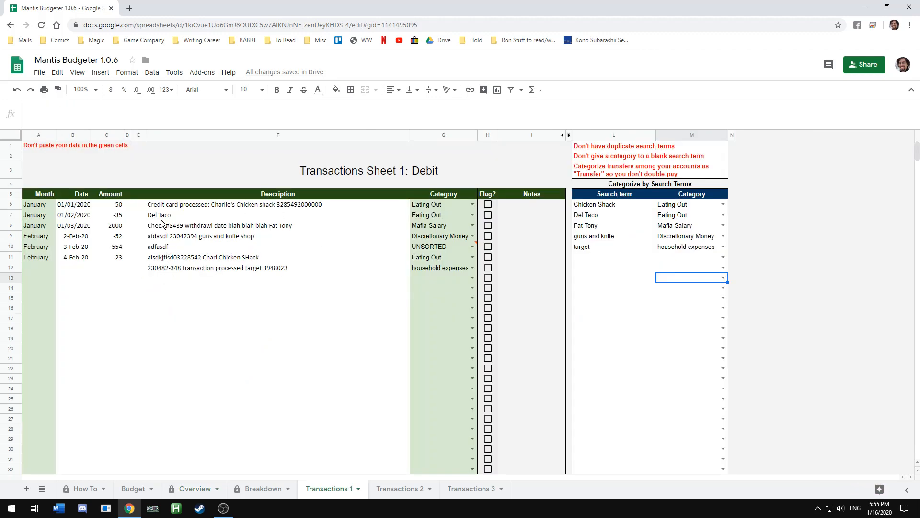
click(121, 216)
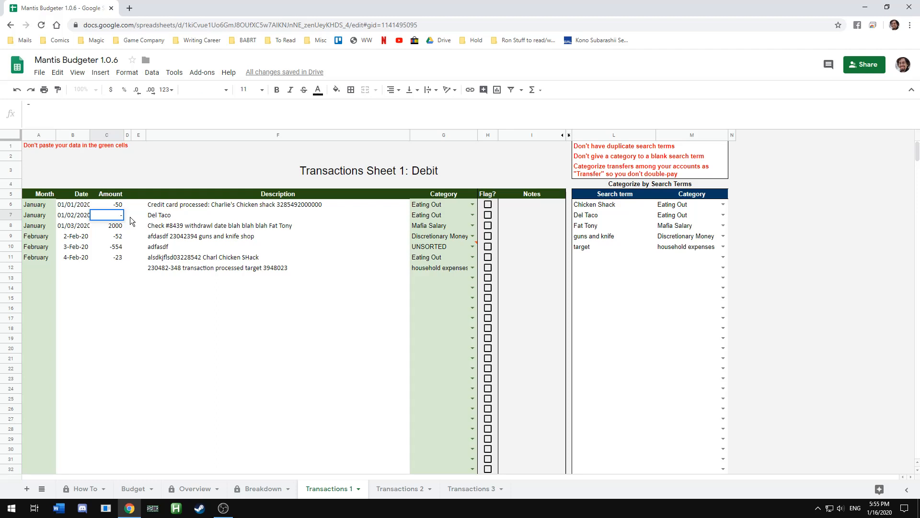
text(-10)
key(BackSpace)
text(20)
key(Return)
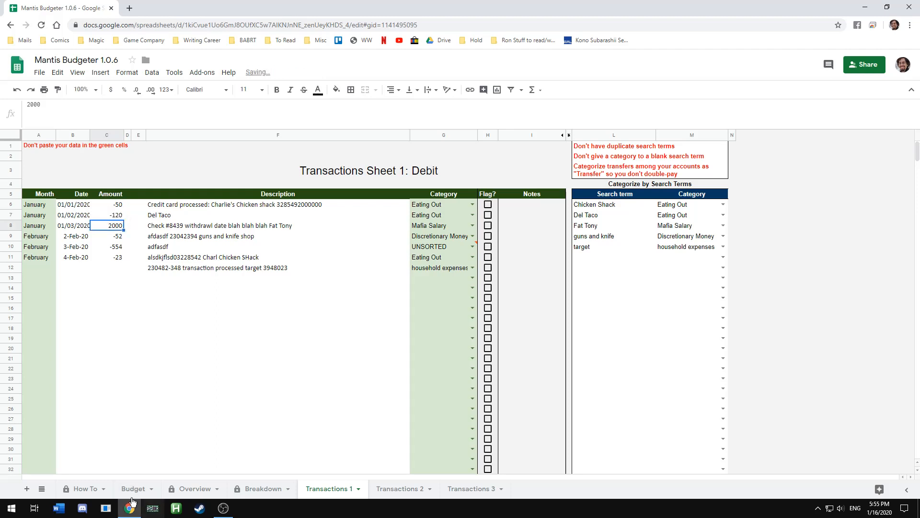
Return to the Overview sheet and inspect the Eating Out rollover's January and February cells
click(188, 486)
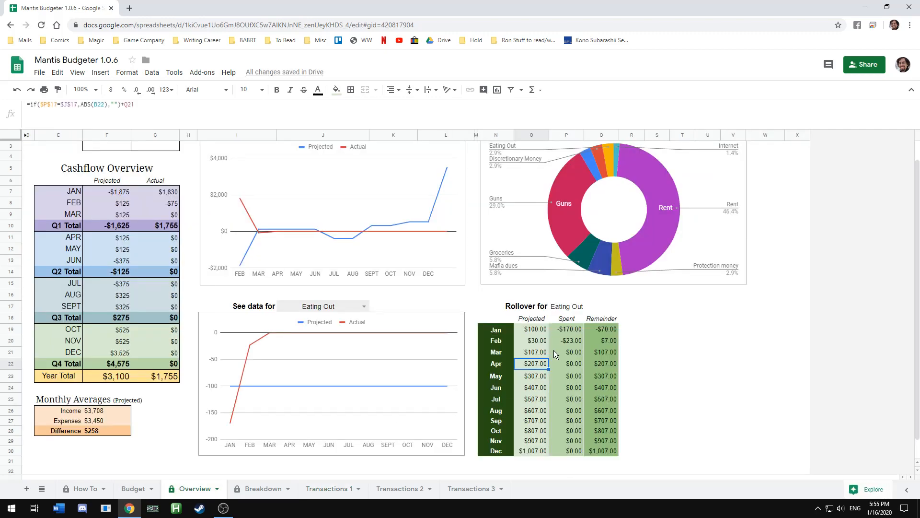
click(566, 331)
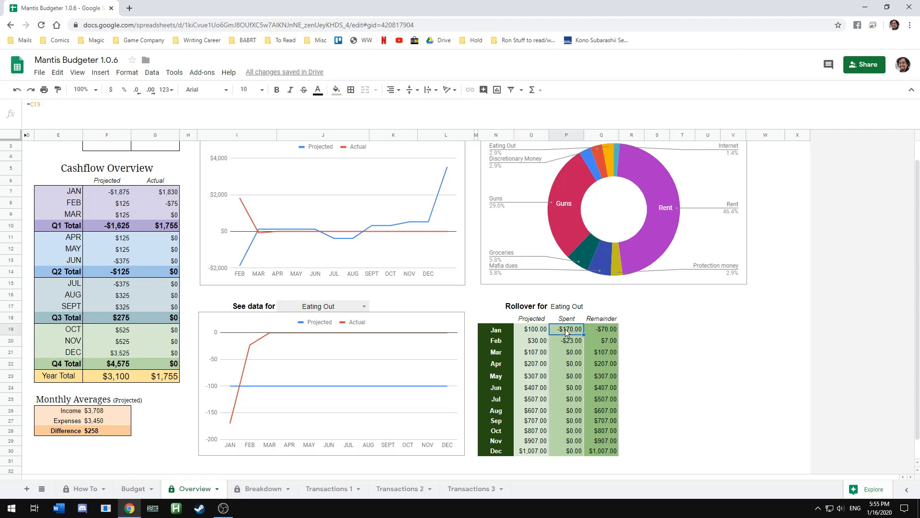
click(604, 331)
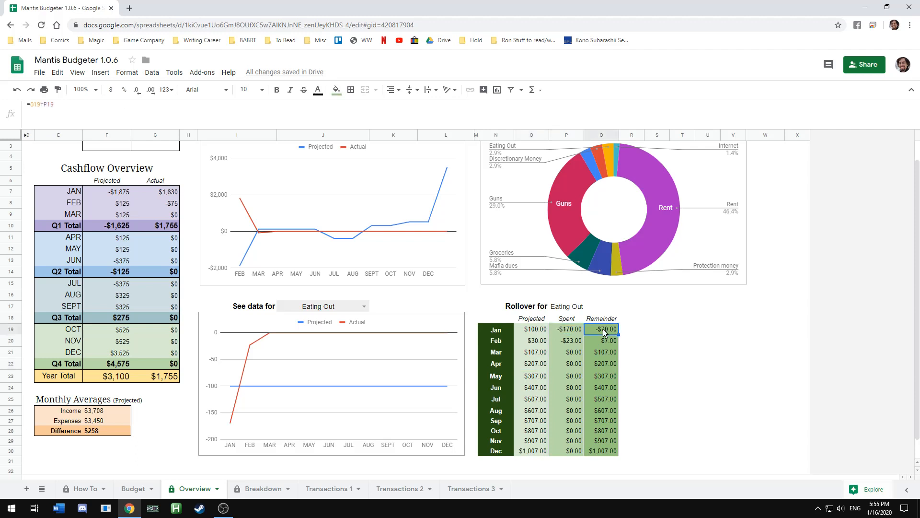
click(530, 343)
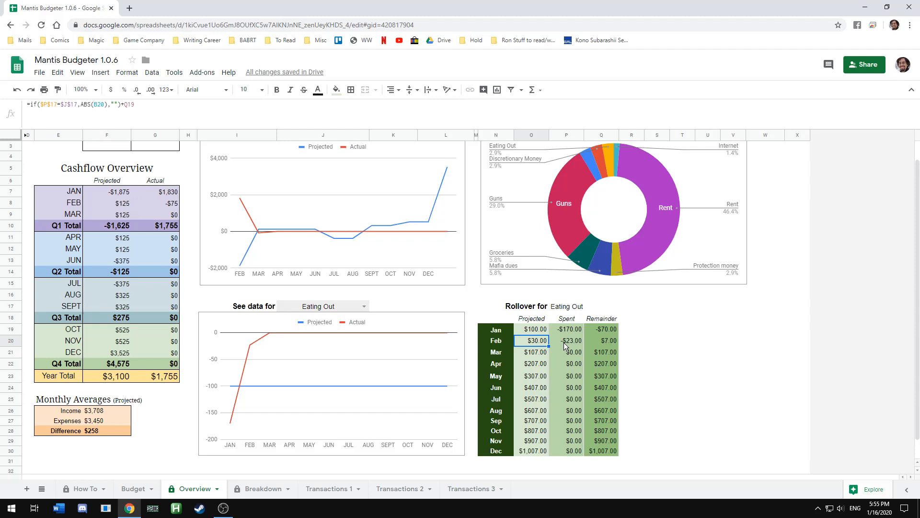
Inspect the Eating Out rollover's March projected cell, then review the Eating Out row across months on the Breakdown sheet
click(533, 356)
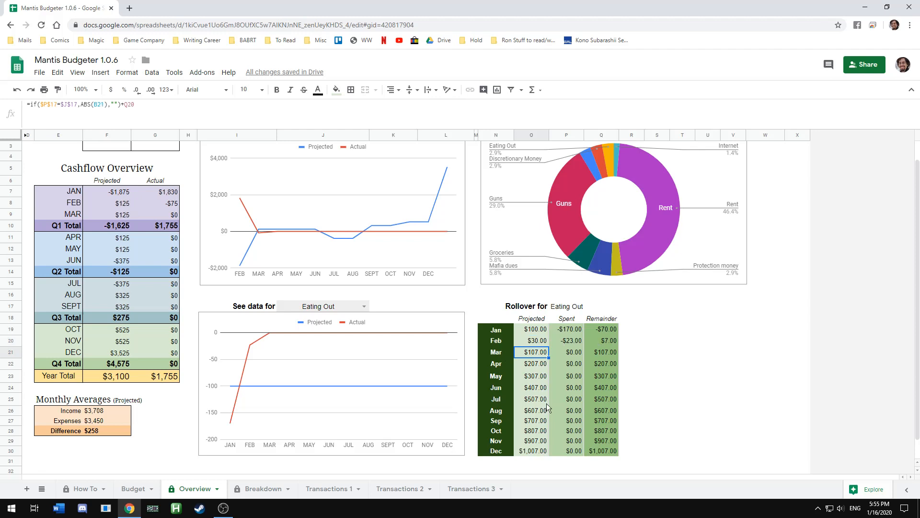
scroll(521, 336, up, 1)
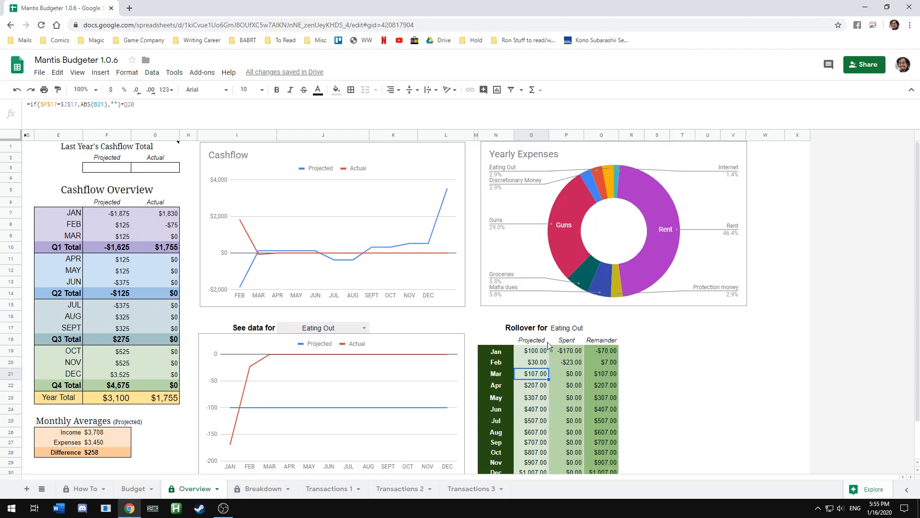
click(249, 488)
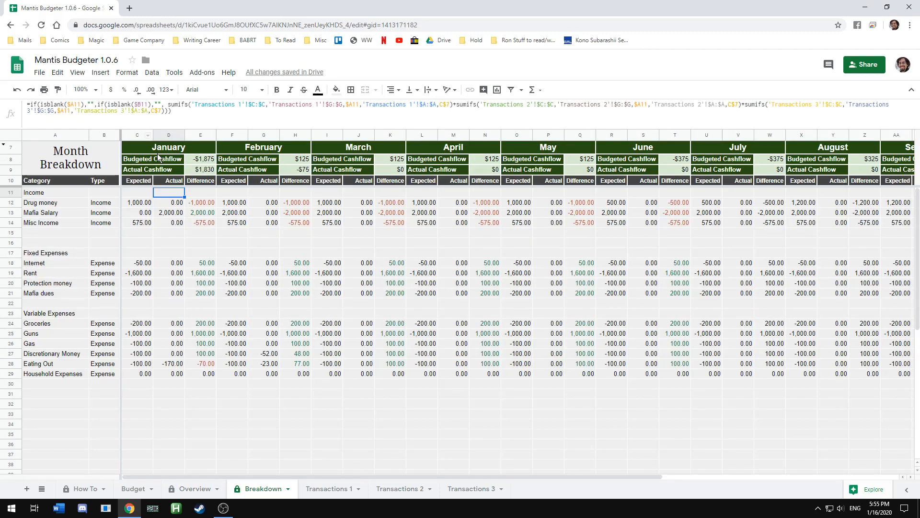
drag(289, 259, 293, 293)
click(675, 424)
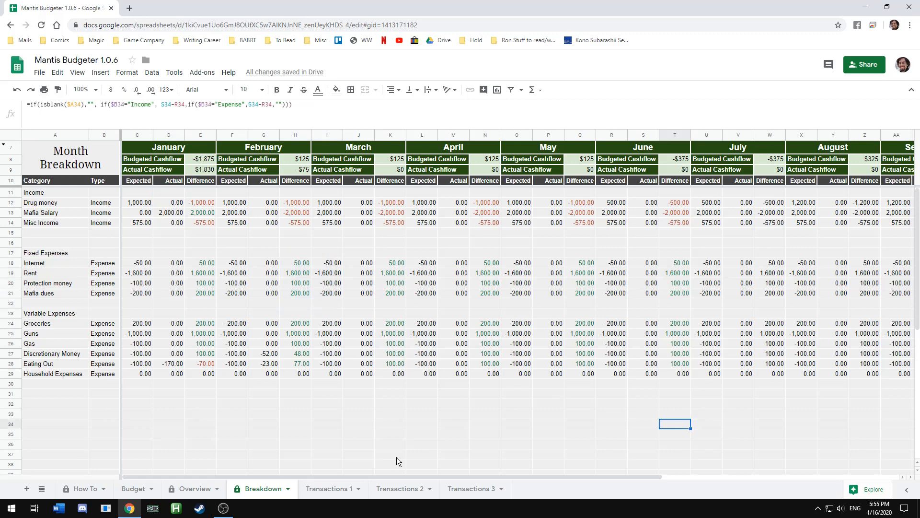
drag(390, 477, 516, 477)
Browse through the Overview, Transactions 1, Budget and How To sheets, ending back on Overview
click(189, 487)
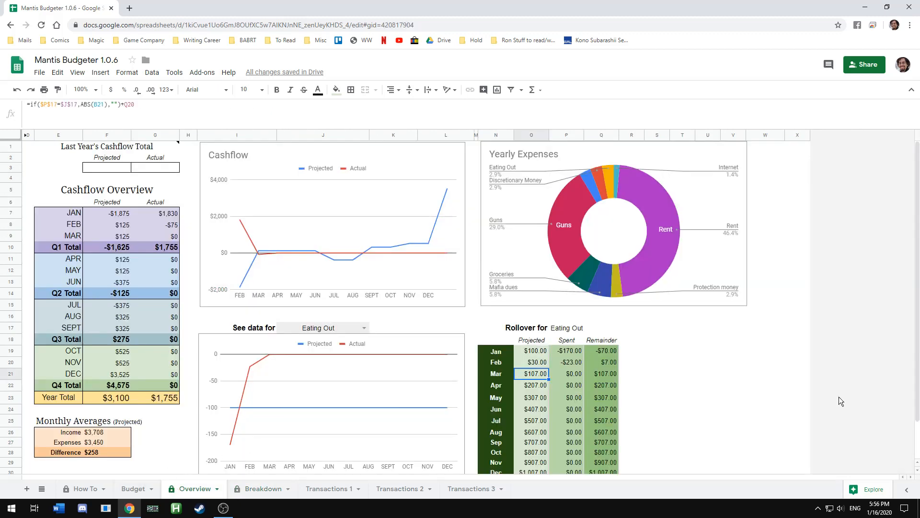
click(336, 489)
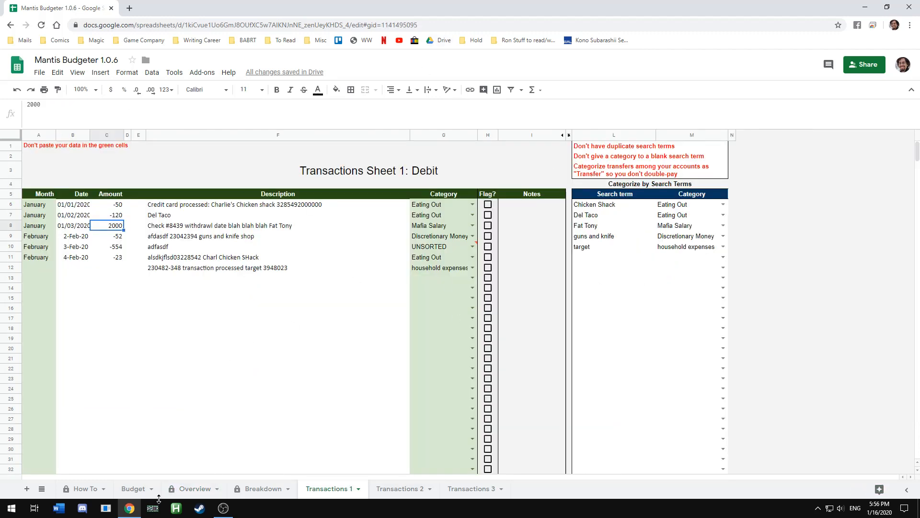
click(131, 489)
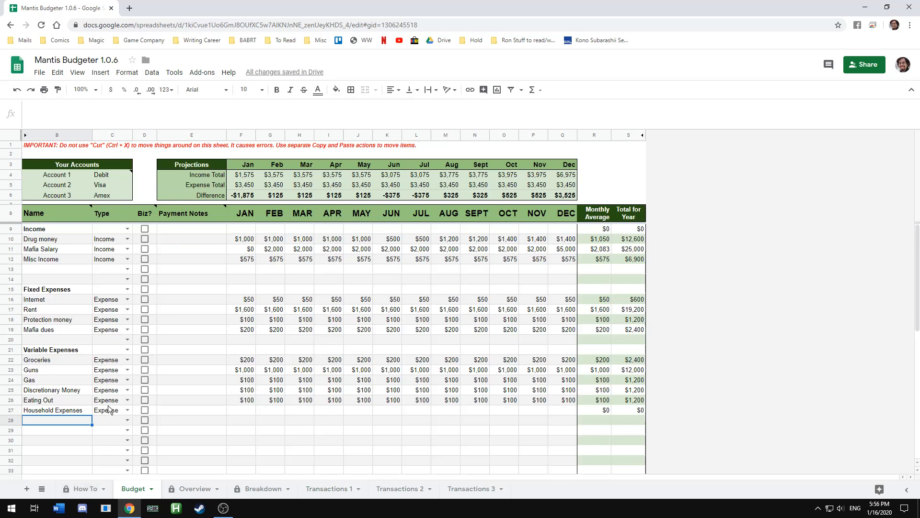
click(87, 490)
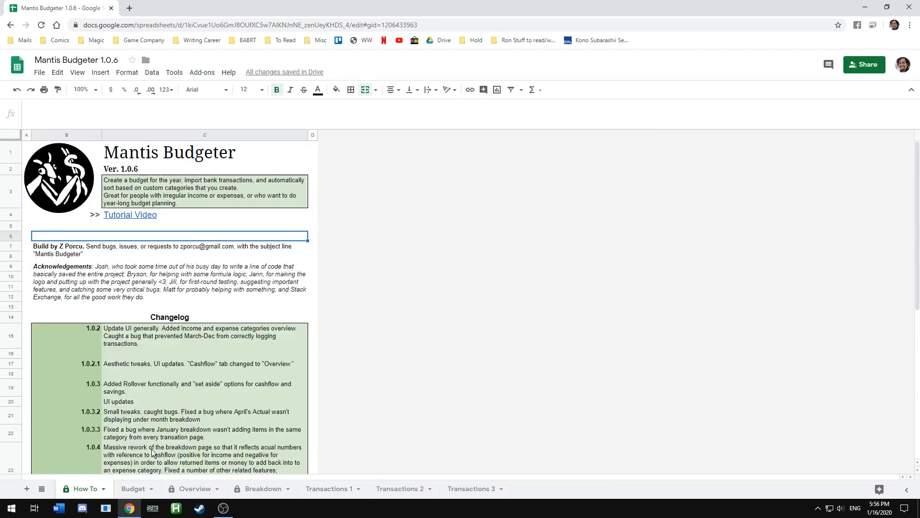
click(140, 485)
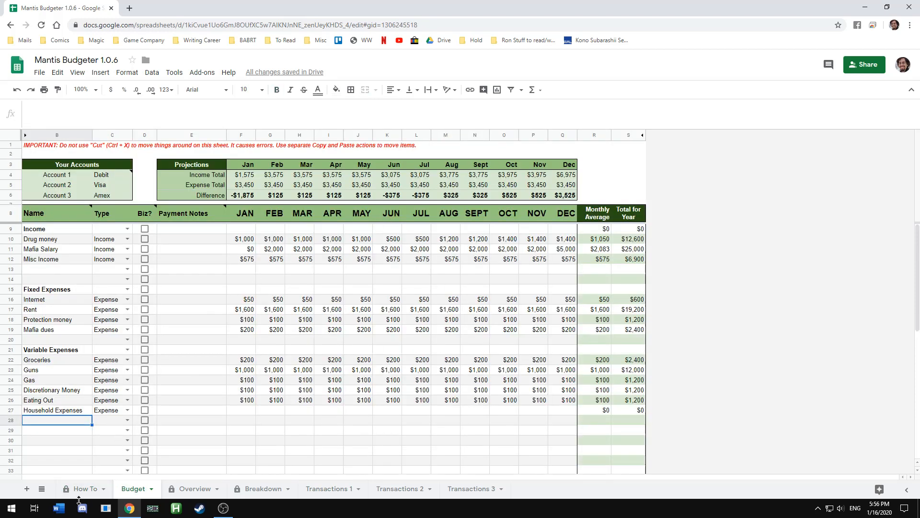
click(190, 493)
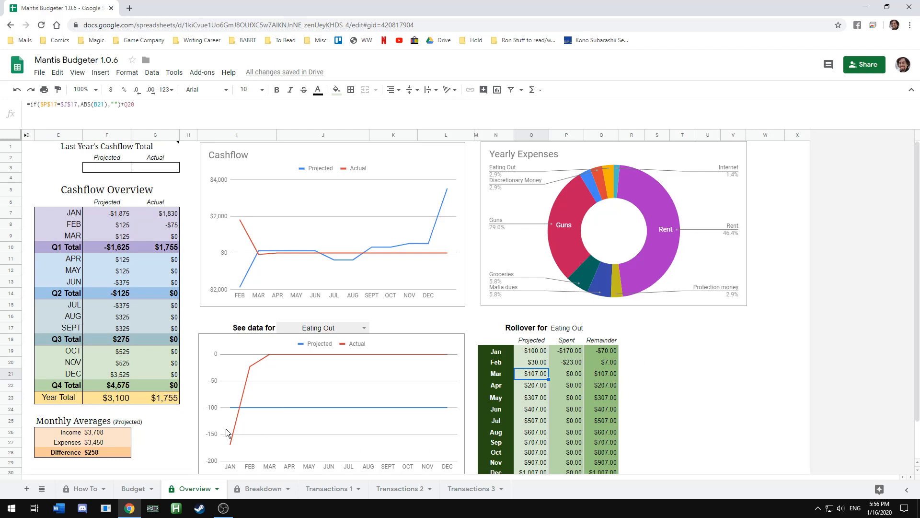
Clear the Eating Out rollover's March projected cell, accepting the protected-range warning and muting it for 5 minutes
scroll(287, 403, down, 2)
scroll(536, 398, up, 2)
click(263, 386)
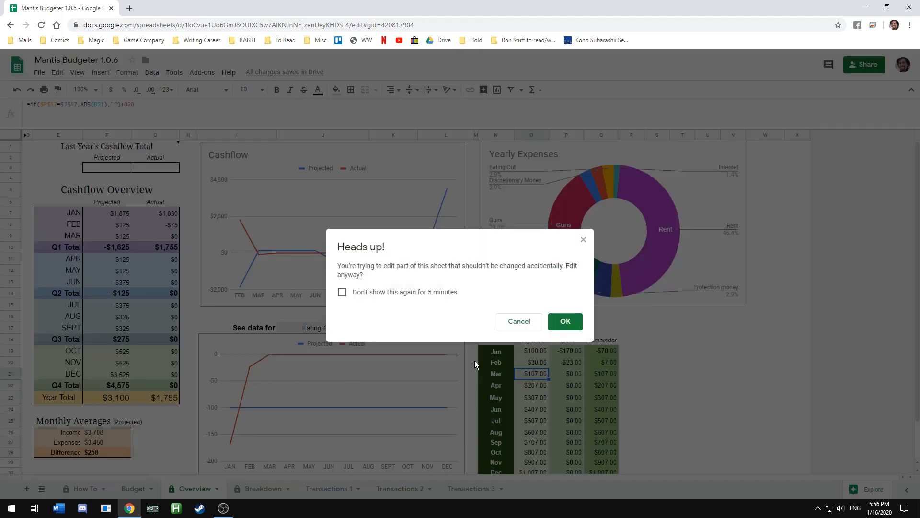
click(432, 293)
click(555, 322)
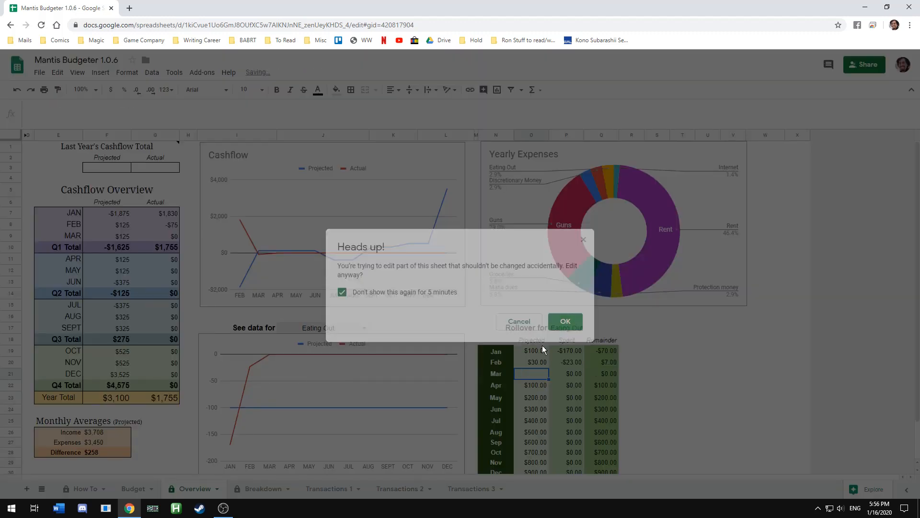